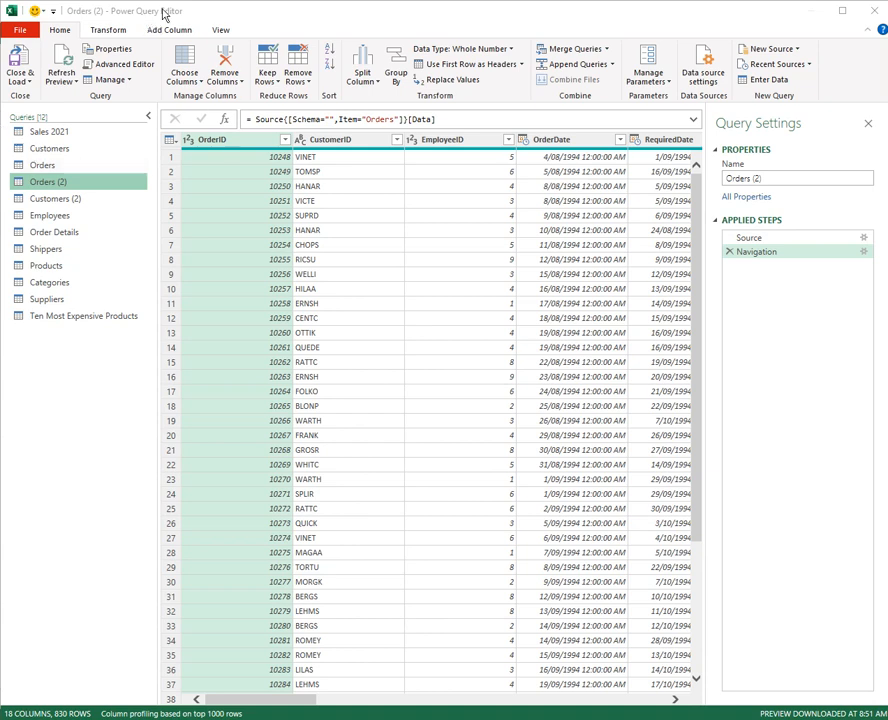
Import ProductSubCategories.csv from the Exercises folder as a new Text/CSV source, accepting the comma-delimited preview
{"action": "left_click", "coordinate": [770, 54]}
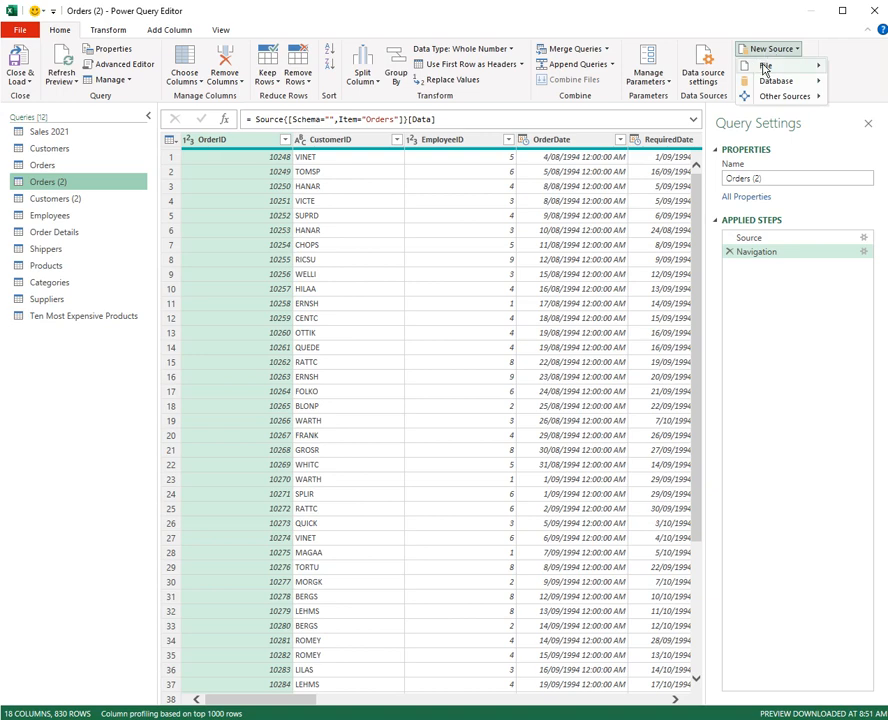
{"action": "mouse_move", "coordinate": [765, 65]}
{"action": "left_click_drag", "start_coordinate": [735, 14], "coordinate": [618, 64]}
{"action": "left_click", "coordinate": [647, 97]}
{"action": "mouse_move", "coordinate": [648, 114]}
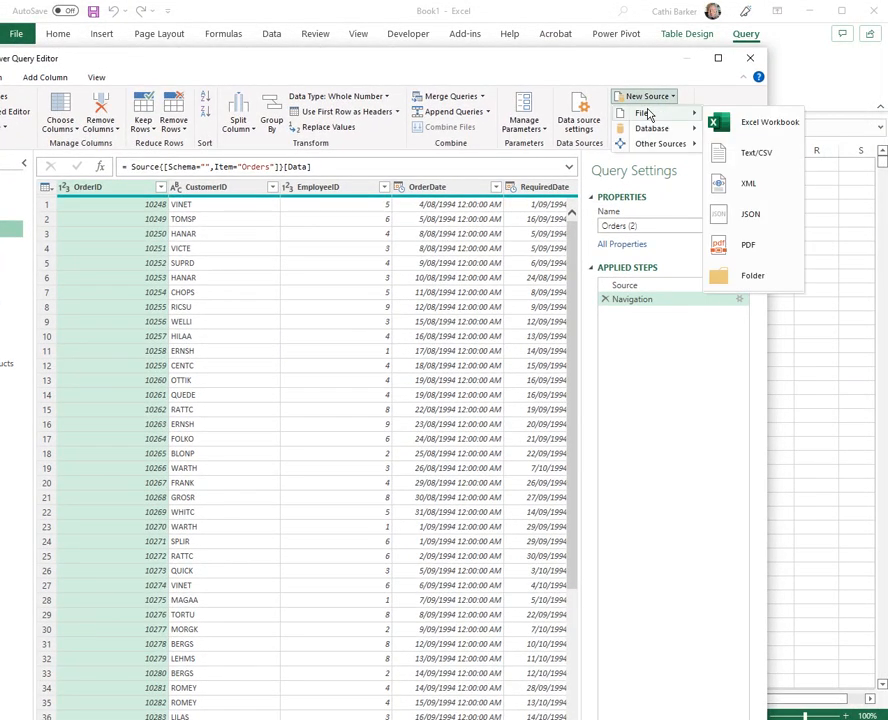
{"action": "left_click", "coordinate": [757, 157]}
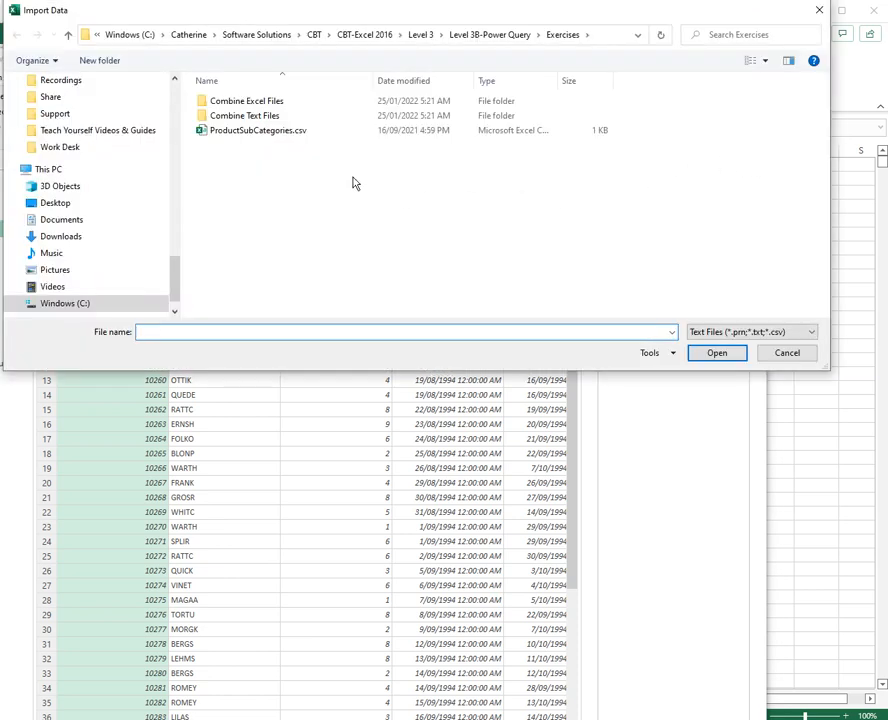
{"action": "left_click", "coordinate": [295, 136]}
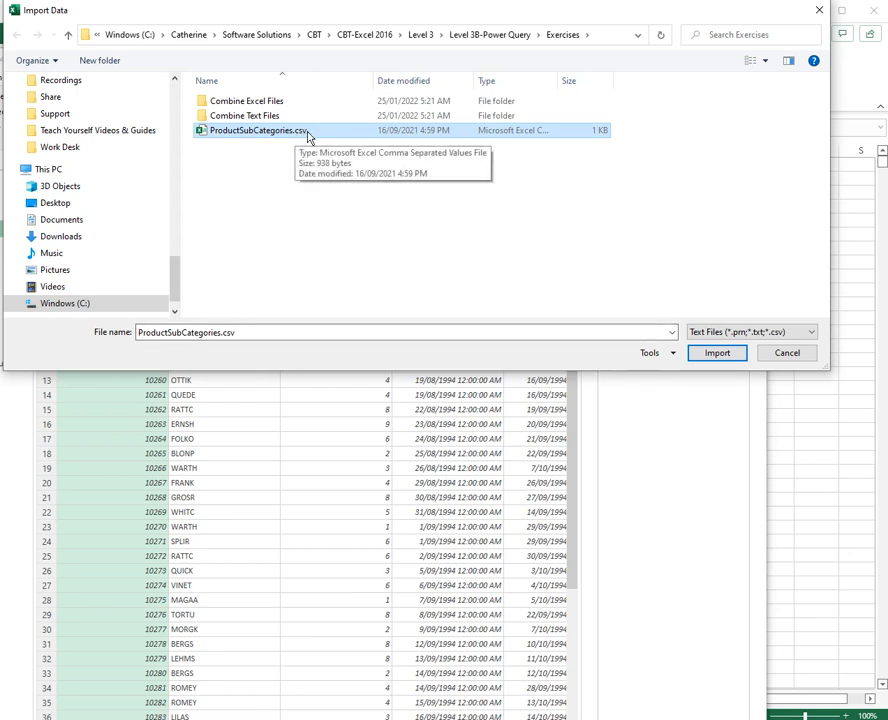
{"action": "left_click", "coordinate": [716, 355]}
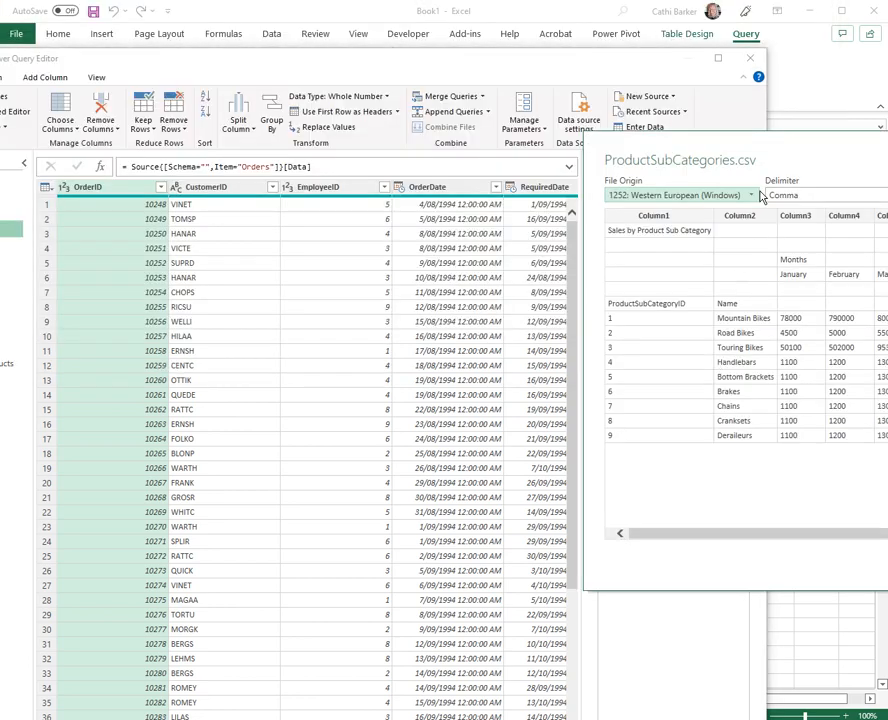
{"action": "left_click_drag", "start_coordinate": [800, 153], "coordinate": [454, 142]}
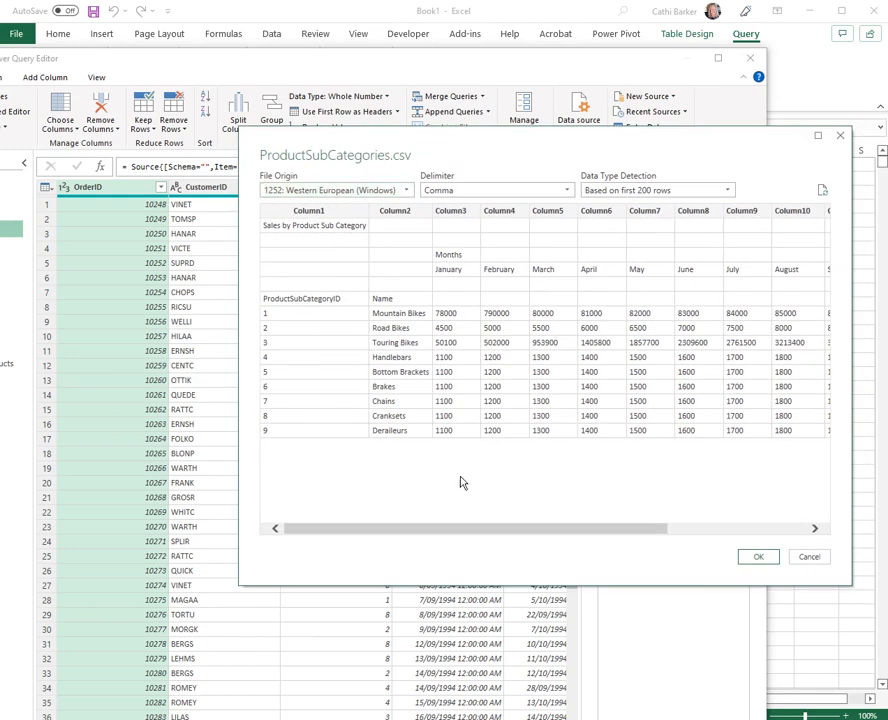
{"action": "left_click", "coordinate": [759, 561]}
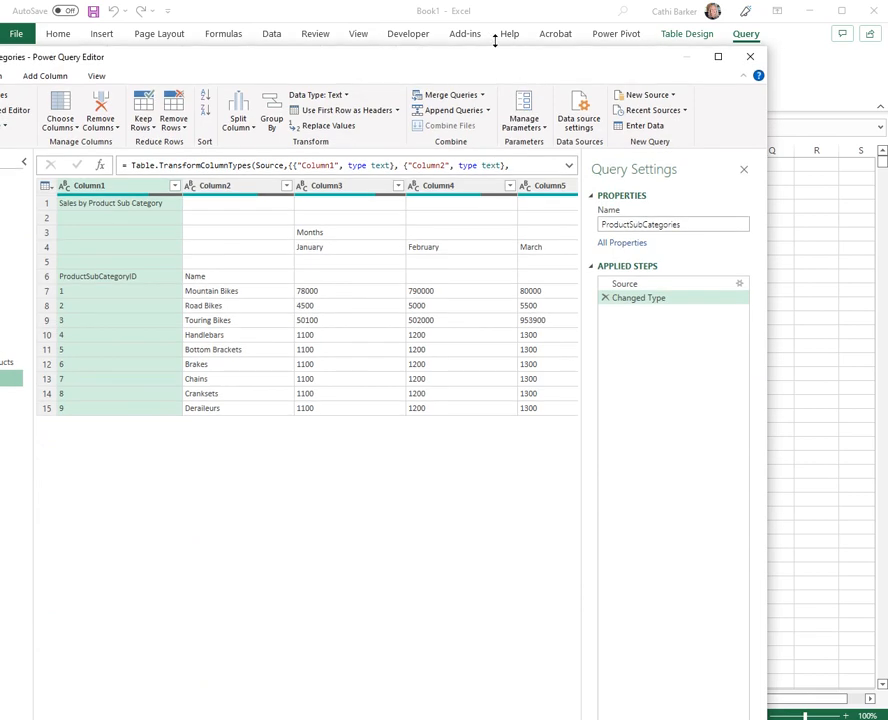
{"action": "left_click_drag", "start_coordinate": [422, 61], "coordinate": [674, 17]}
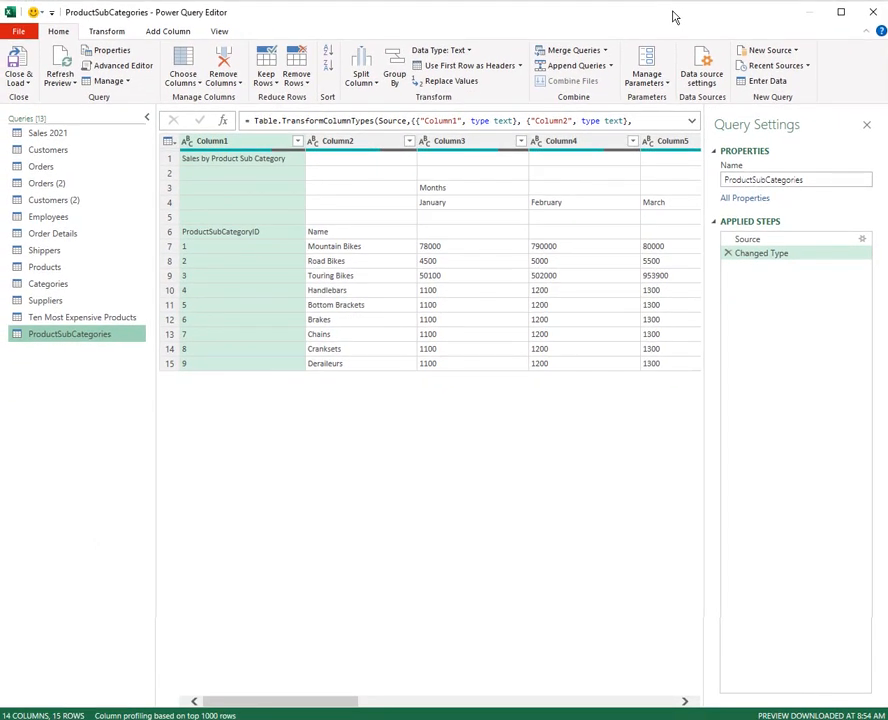
Rename the ProductSubCategories query as Bike Products by Month
{"action": "left_click", "coordinate": [820, 182]}
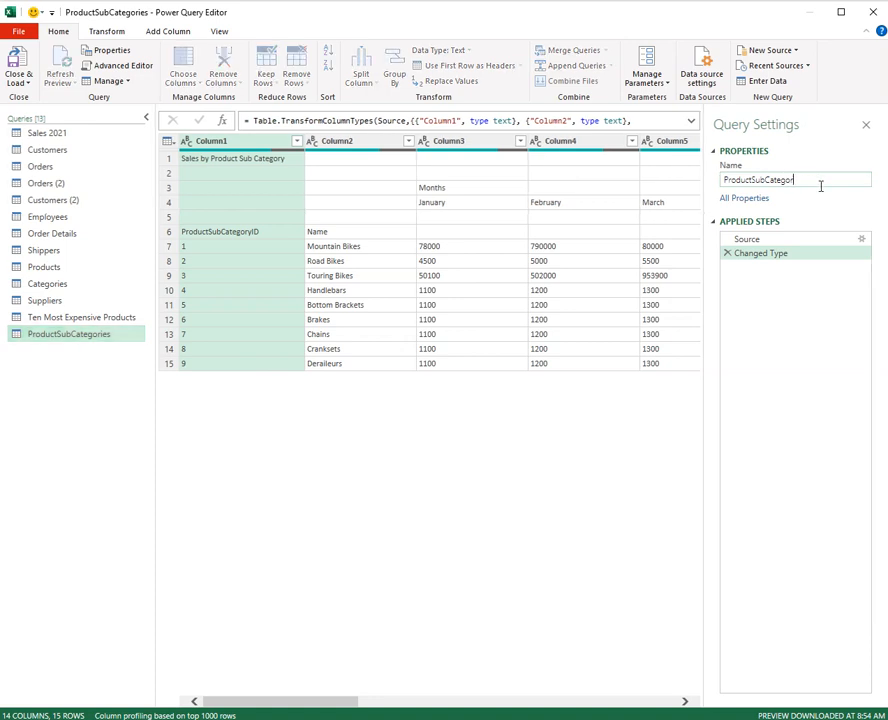
{"action": "key", "text": "BackSpace"}
{"action": "key", "text": "BackSpace"}
{"action": "key", "text": "BackSpace"}
{"action": "key", "text": "BackSpace"}
{"action": "key", "text": "BackSpace"}
{"action": "key", "text": "BackSpace"}
{"action": "key", "text": "BackSpace"}
{"action": "key", "text": "BackSpace"}
{"action": "key", "text": "BackSpace"}
{"action": "key", "text": "BackSpace"}
{"action": "key", "text": "BackSpace"}
{"action": "key", "text": "BackSpace"}
{"action": "key", "text": "BackSpace"}
{"action": "key", "text": "BackSpace"}
{"action": "type", "text": "Bike Produ"}
{"action": "type", "text": "uts by Month"}
{"action": "key", "text": "Return"}
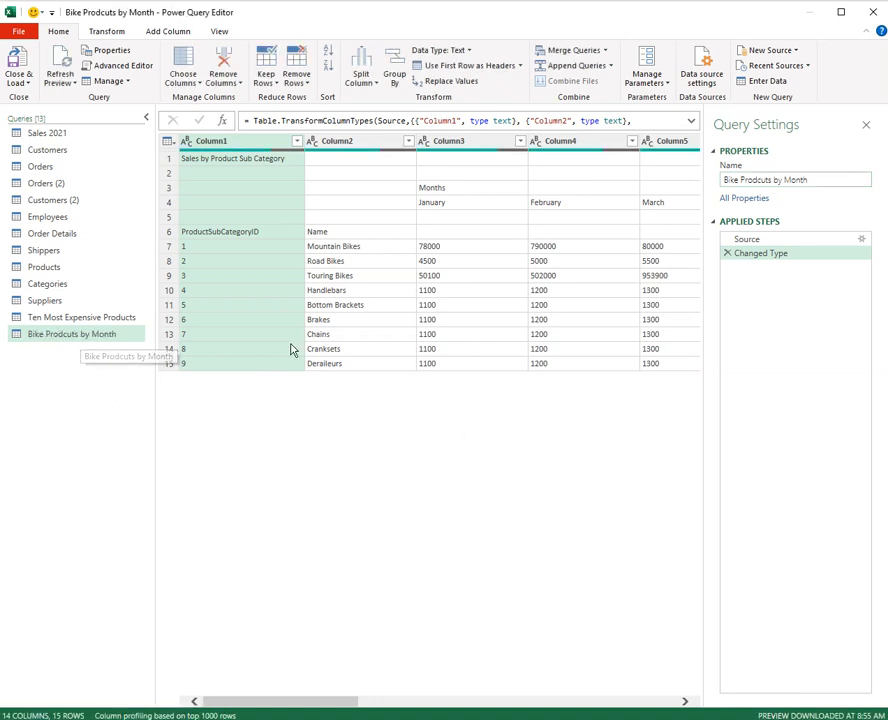
{"action": "left_click", "coordinate": [769, 180]}
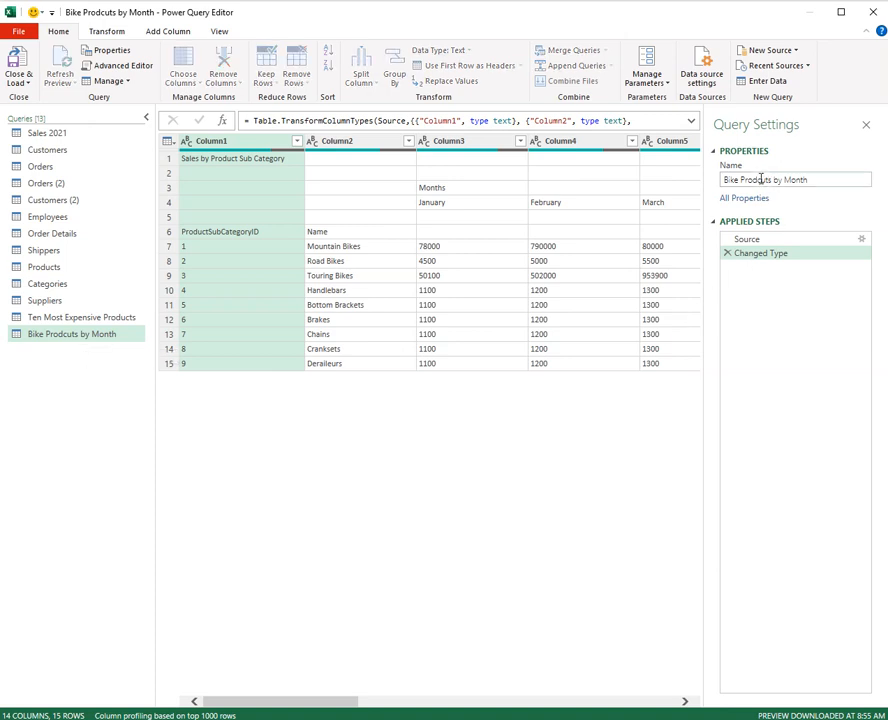
{"action": "key", "text": "BackSpace"}
{"action": "key", "text": "BackSpace"}
{"action": "type", "text": "uc"}
{"action": "key", "text": "Return"}
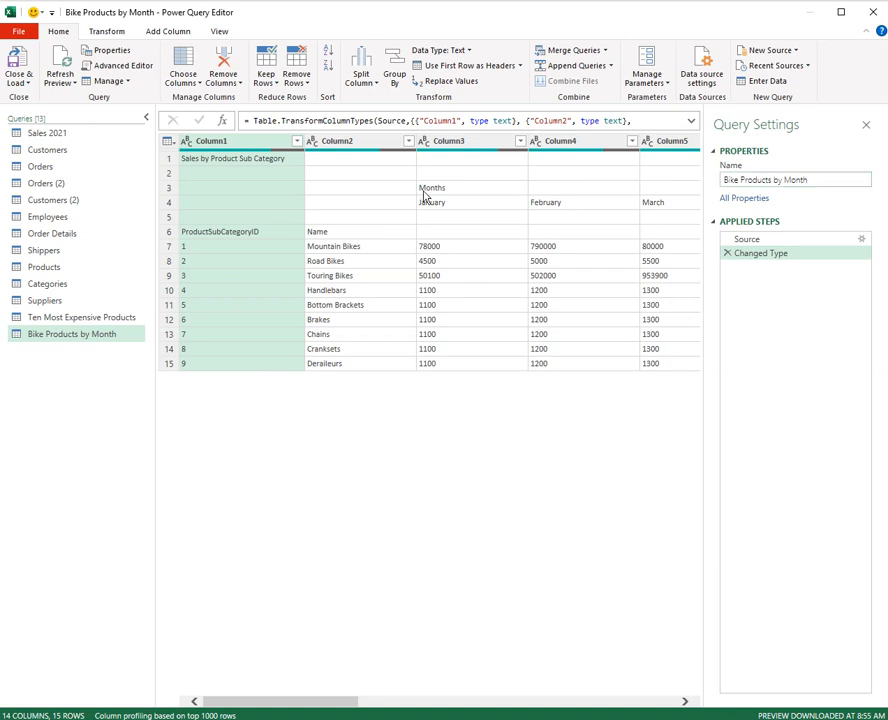
Close and load the Bike Products by Month query into the workbook and check the list of all sheets
{"action": "left_click", "coordinate": [14, 50]}
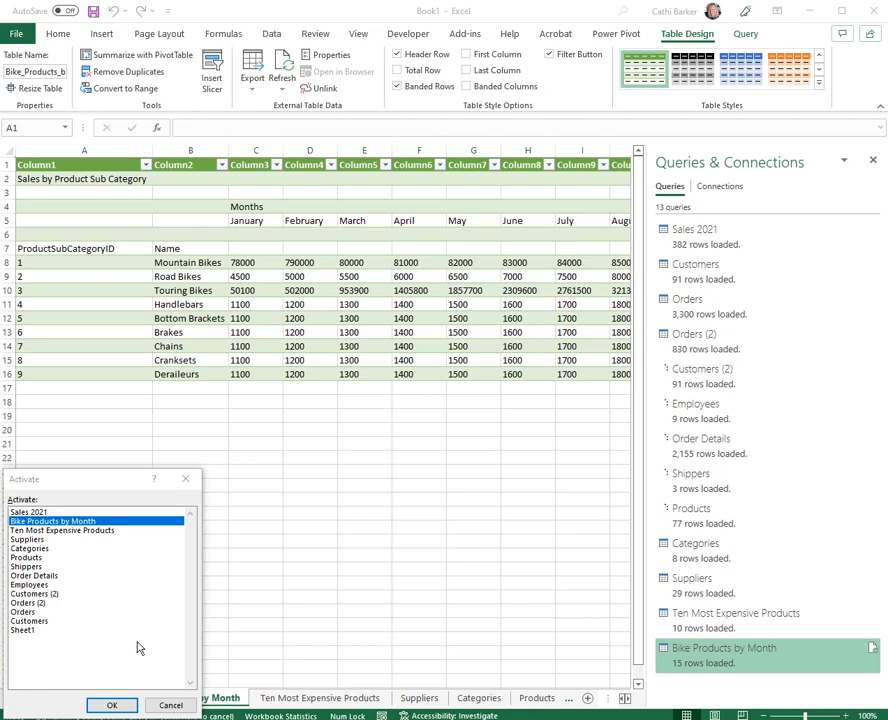
{"action": "left_click", "coordinate": [172, 706]}
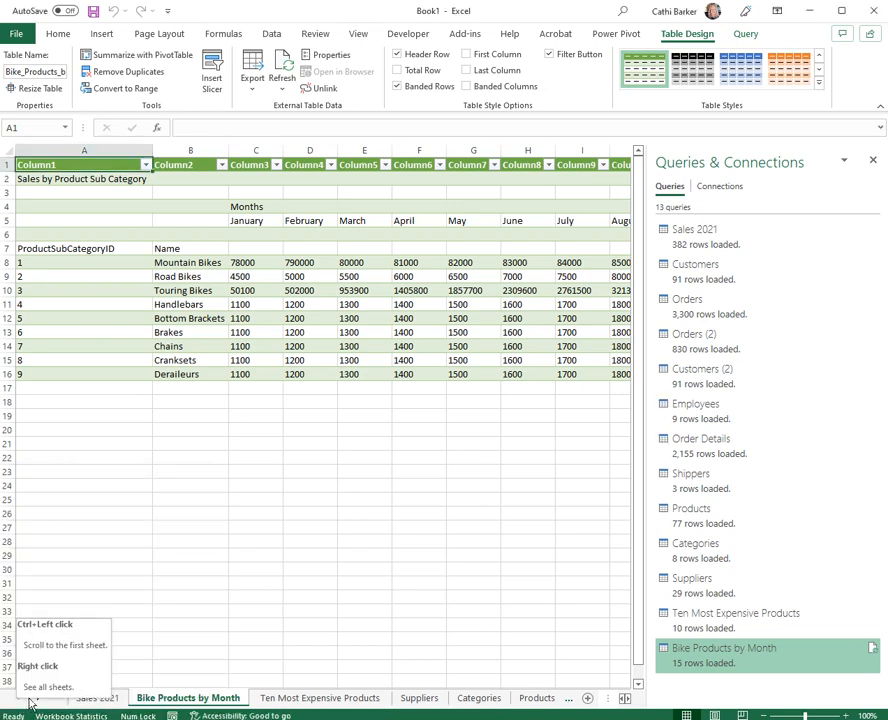
{"action": "right_click", "coordinate": [36, 704]}
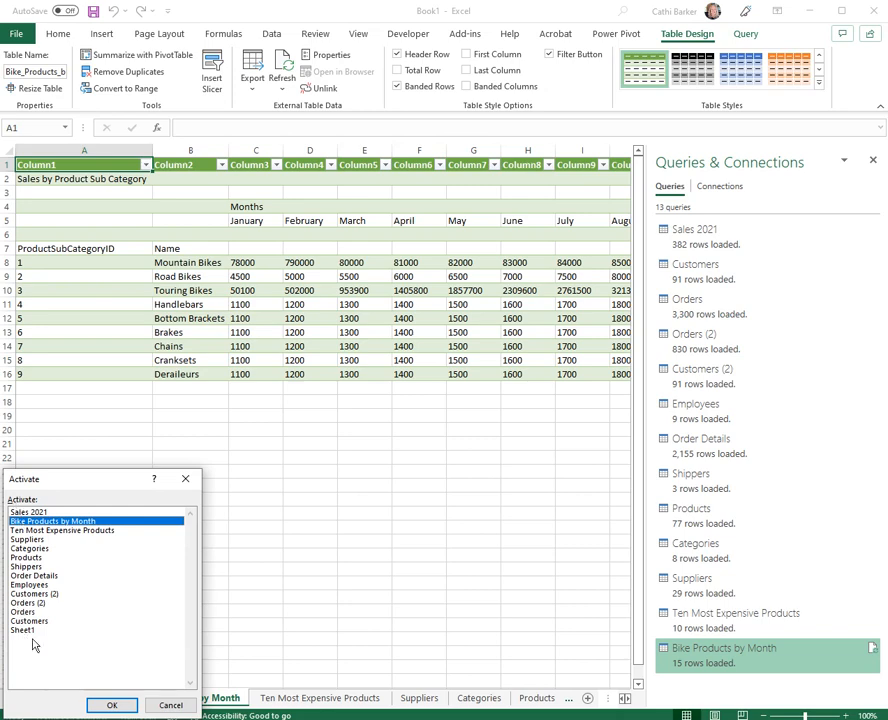
{"action": "left_click", "coordinate": [171, 705]}
Browse the loaded worksheets and close the Queries & Connections pane, ending on the Bike Products by Month sheet
{"action": "left_click", "coordinate": [366, 700]}
{"action": "left_click", "coordinate": [414, 699]}
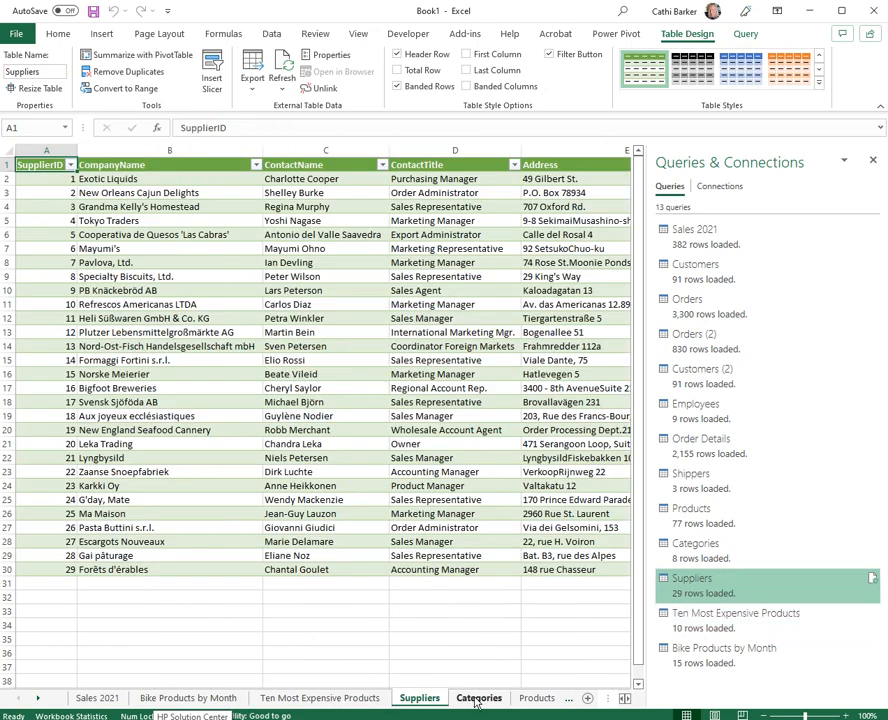
{"action": "left_click", "coordinate": [472, 700]}
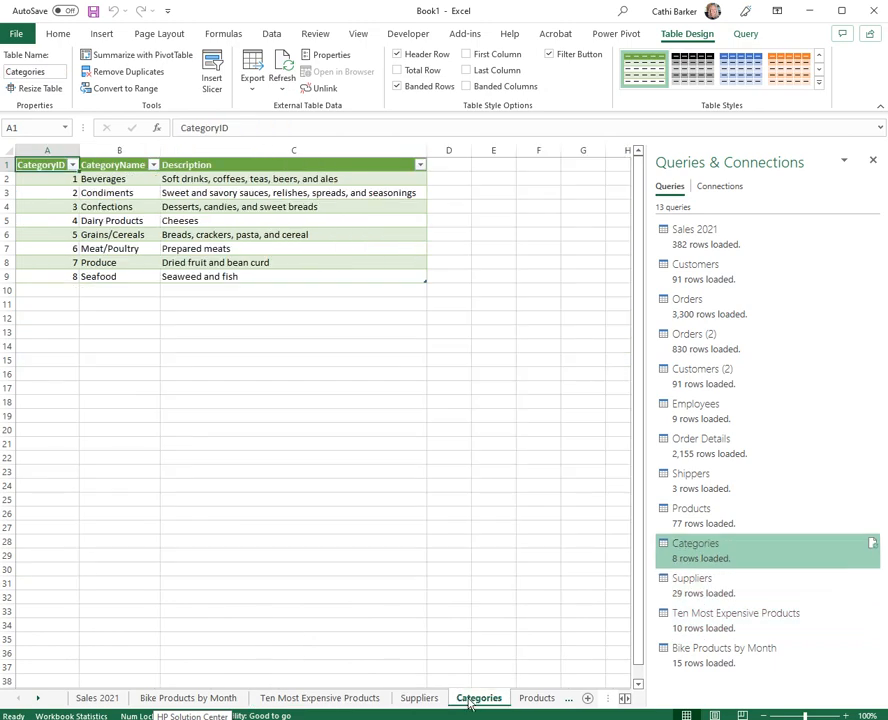
{"action": "left_click", "coordinate": [873, 163]}
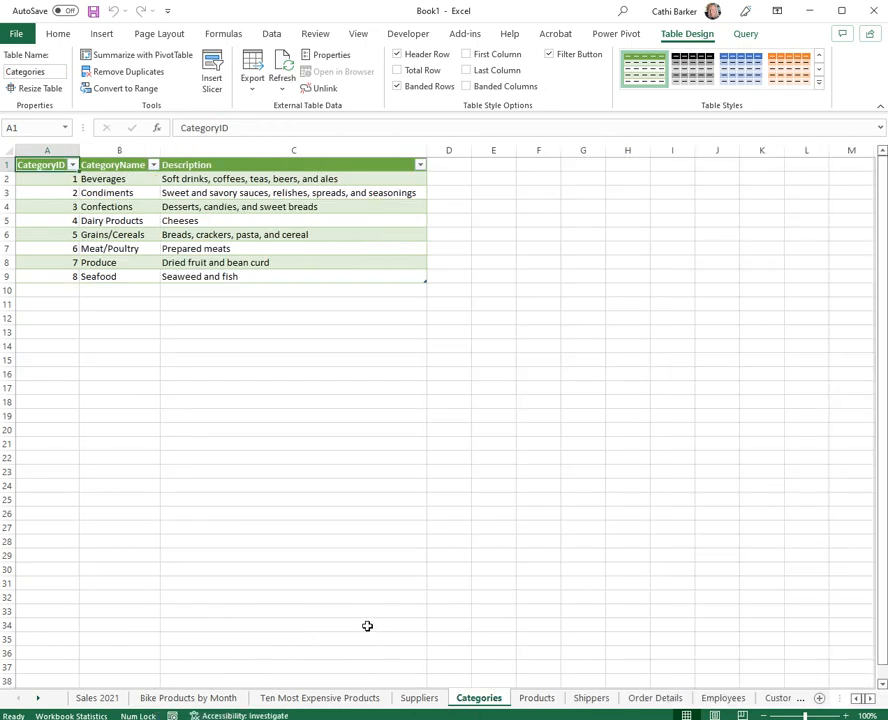
{"action": "left_click", "coordinate": [100, 700]}
{"action": "left_click", "coordinate": [180, 700]}
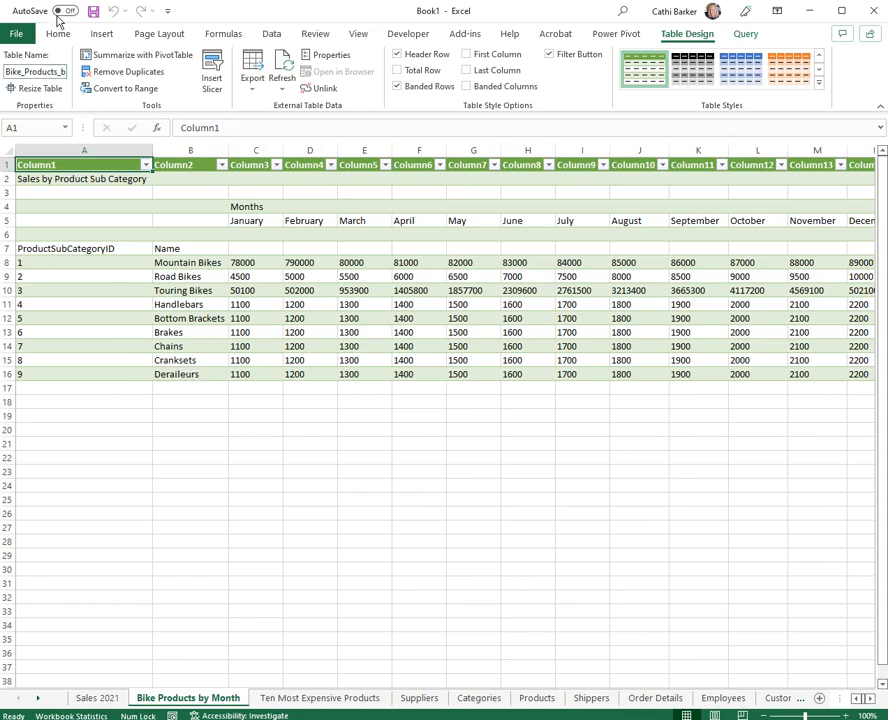
Save the workbook to the Desktop as an Excel Workbook named Data Model
{"action": "left_click", "coordinate": [93, 12]}
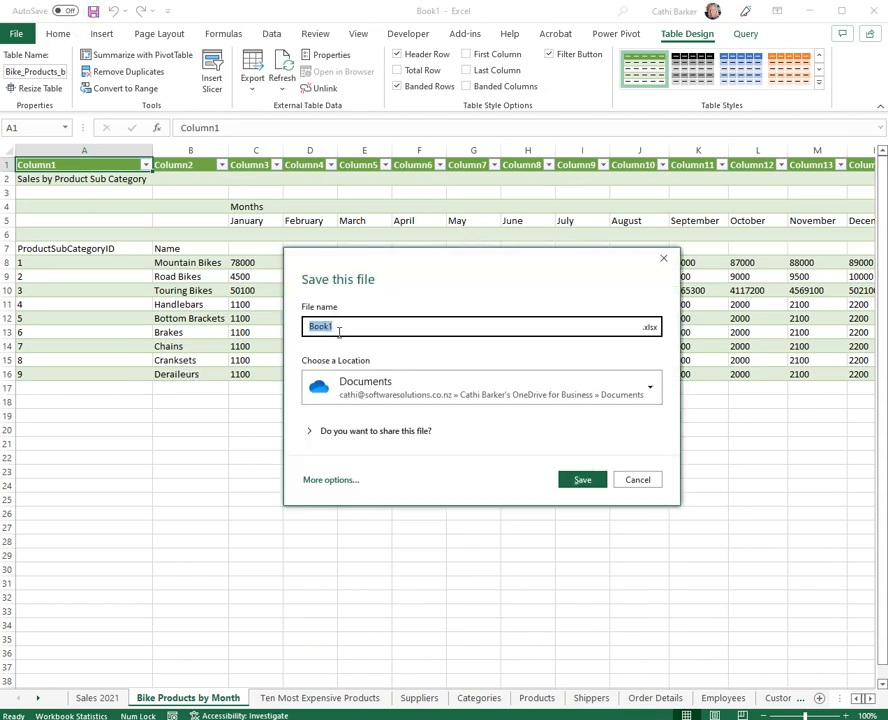
{"action": "left_click", "coordinate": [332, 480]}
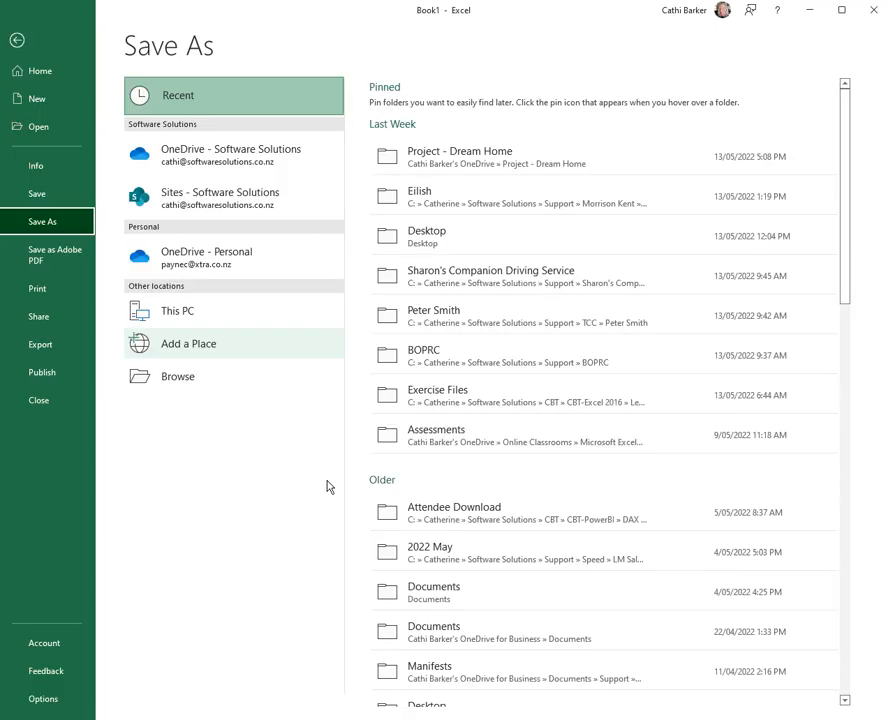
{"action": "left_click", "coordinate": [185, 377]}
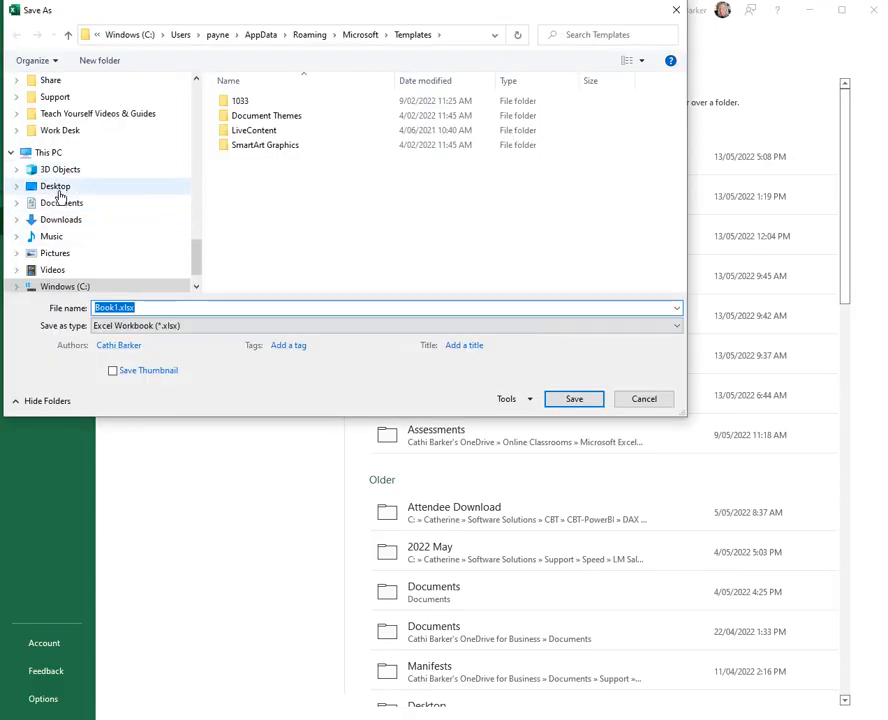
{"action": "left_click", "coordinate": [58, 190]}
{"action": "double_click", "coordinate": [158, 309]}
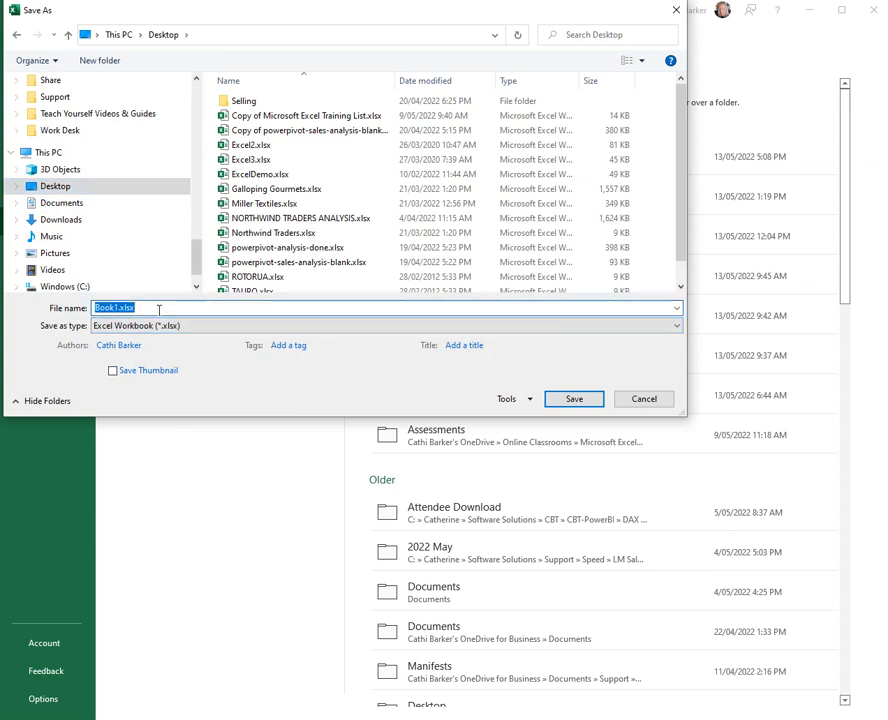
{"action": "type", "text": "Data Model"}
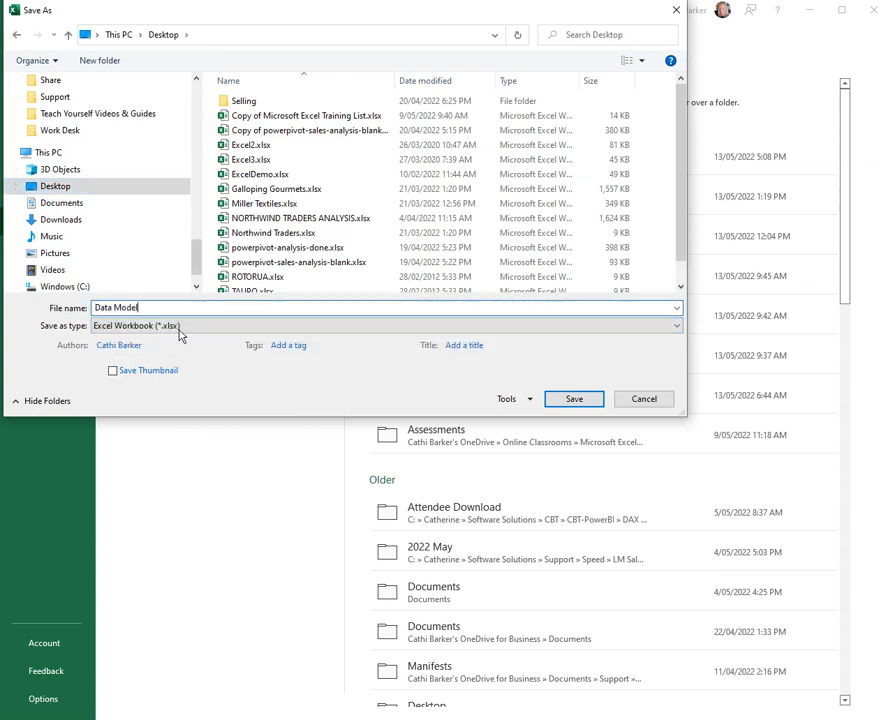
{"action": "left_click", "coordinate": [577, 399]}
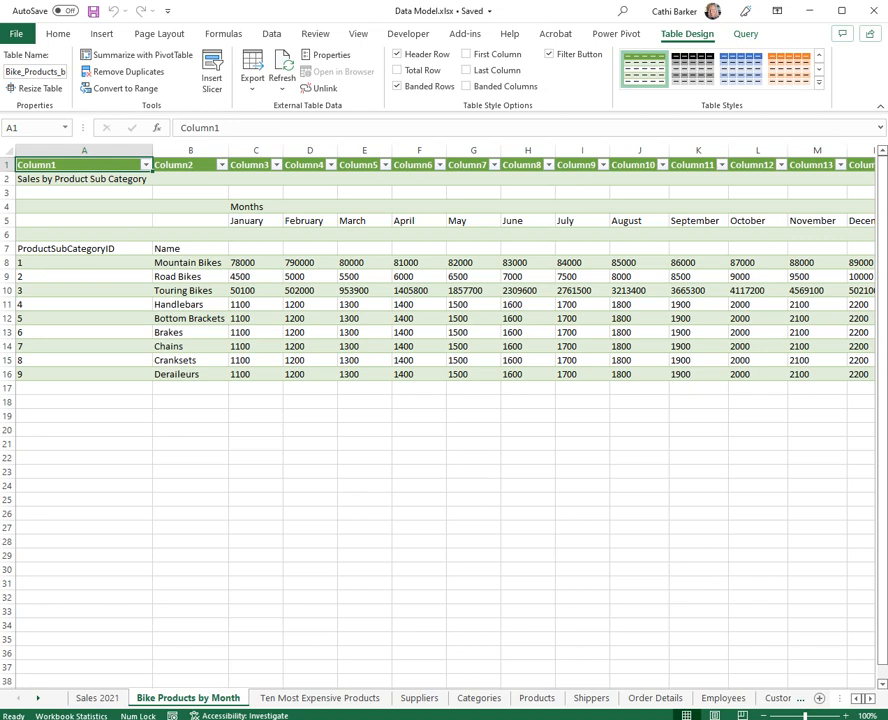
Reopen the Bike Products by Month query in the Power Query Editor and view the recent data sources
{"action": "left_click", "coordinate": [749, 40]}
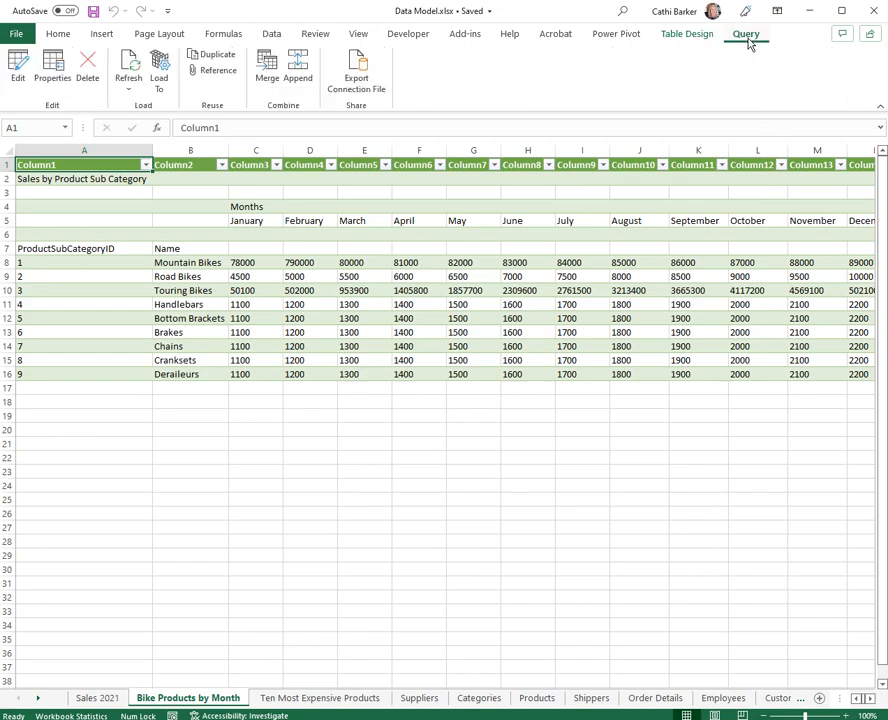
{"action": "left_click", "coordinate": [19, 68]}
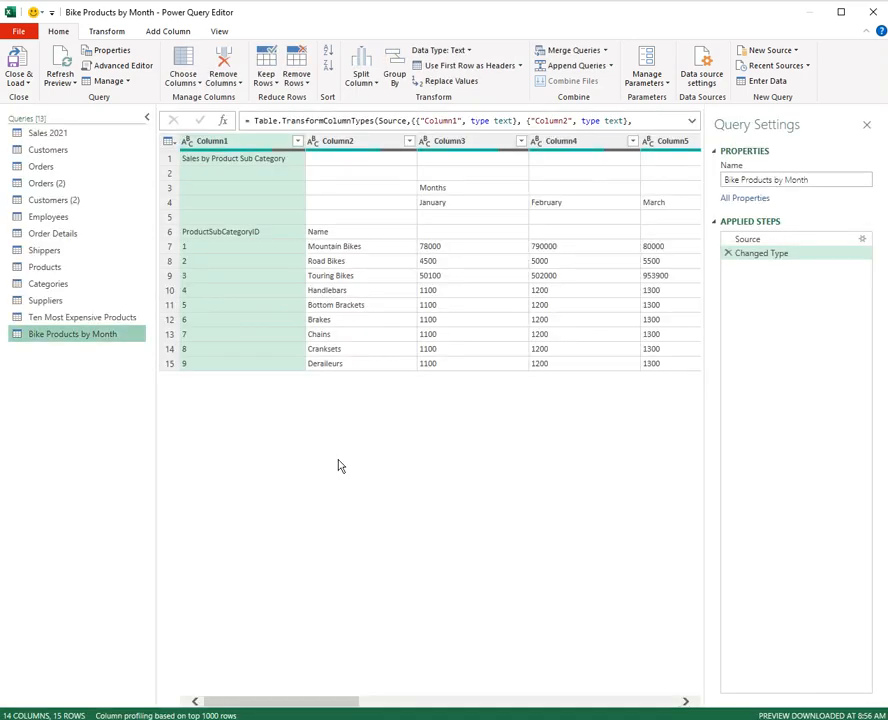
{"action": "left_click", "coordinate": [793, 51]}
{"action": "left_click", "coordinate": [793, 51]}
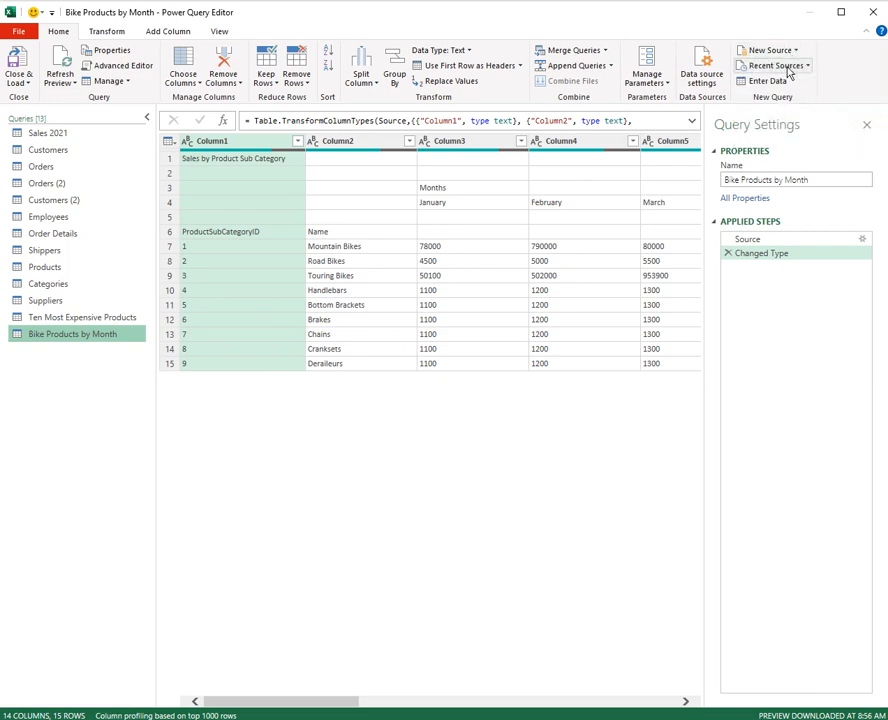
{"action": "left_click", "coordinate": [805, 66]}
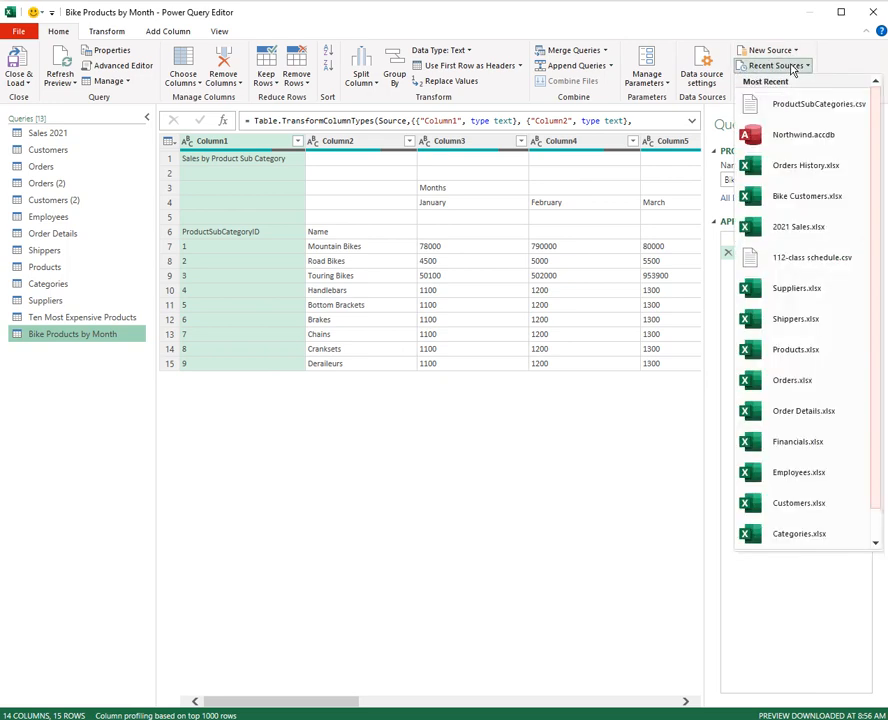
{"action": "left_click", "coordinate": [812, 66]}
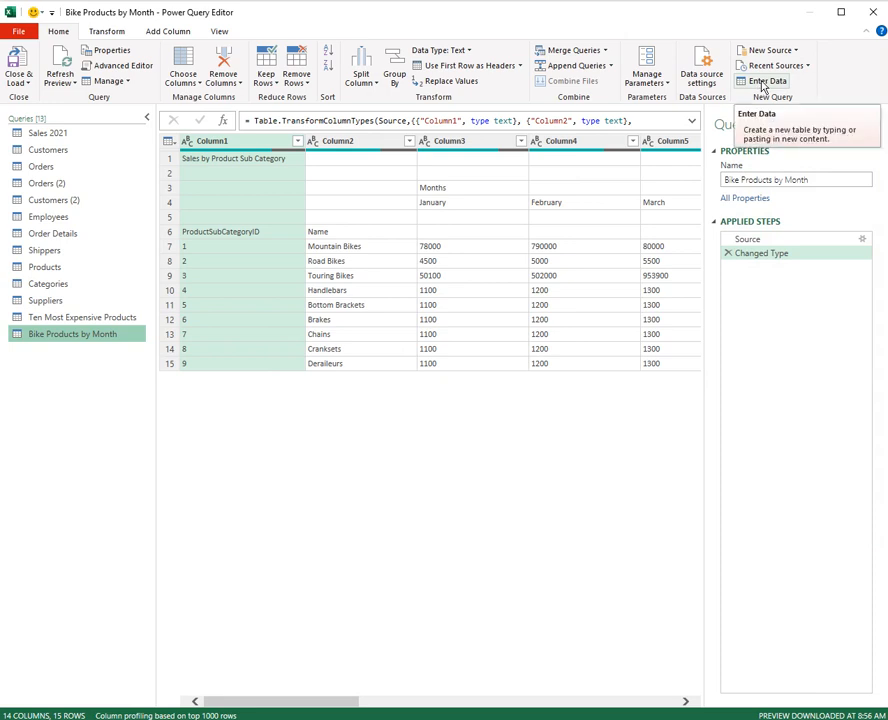
Start a manually entered table in the Power Query Editor and name it Volunteers List
{"action": "left_click", "coordinate": [765, 85]}
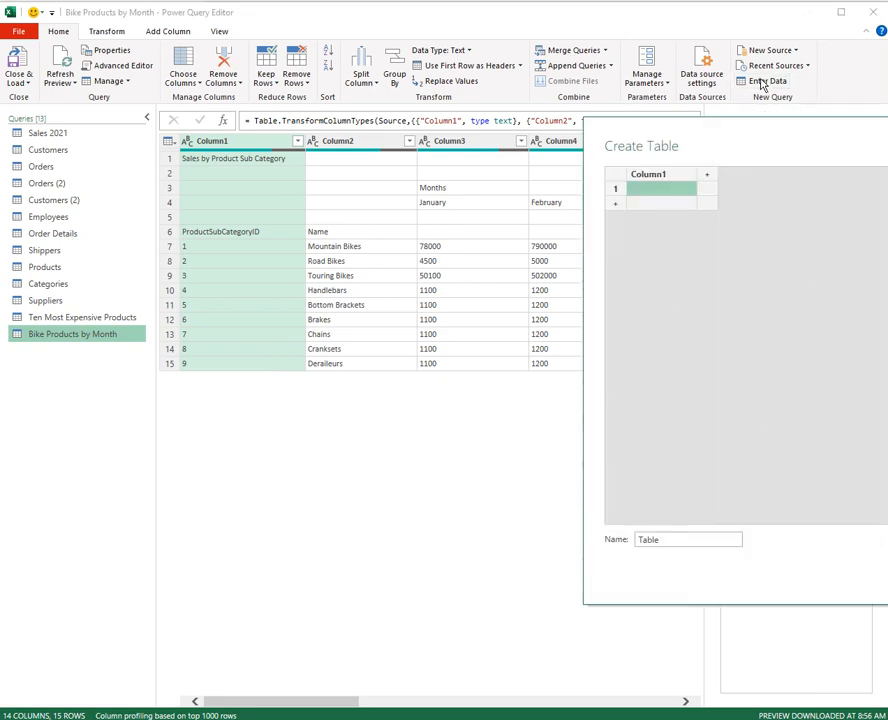
{"action": "left_click_drag", "start_coordinate": [728, 133], "coordinate": [351, 200]}
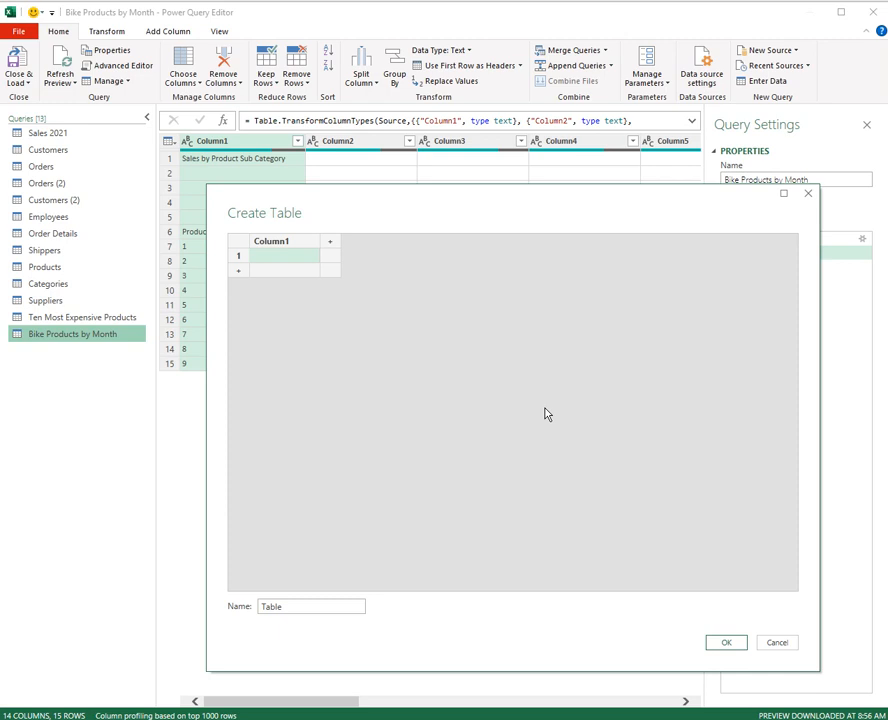
{"action": "left_click", "coordinate": [300, 607]}
{"action": "key", "text": "BackSpace"}
{"action": "key", "text": "BackSpace"}
{"action": "key", "text": "BackSpace"}
{"action": "key", "text": "BackSpace"}
{"action": "key", "text": "BackSpace"}
{"action": "type", "text": "Volunt"}
Rename the first column of the Volunteers List table as Name and insert a second column
{"action": "left_click", "coordinate": [284, 246]}
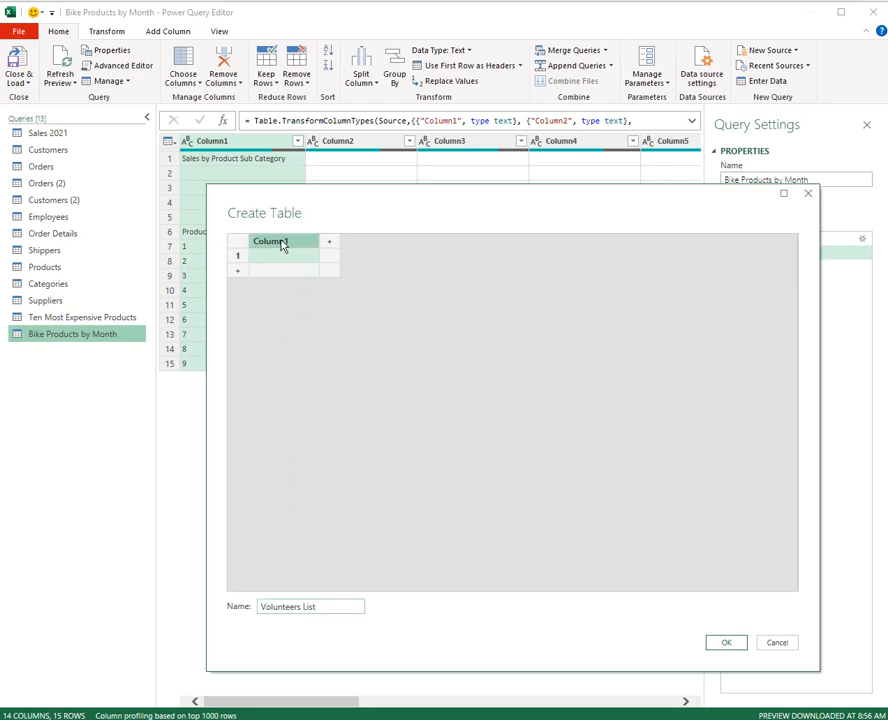
{"action": "double_click", "coordinate": [285, 245]}
{"action": "type", "text": "name"}
{"action": "type", "text": "me"}
{"action": "key", "text": "Return"}
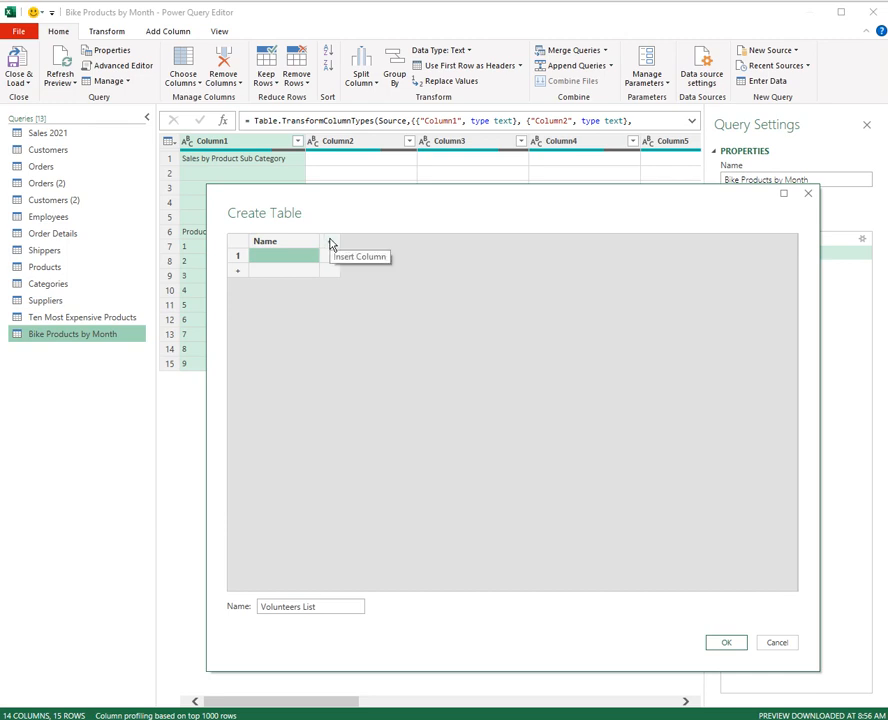
{"action": "left_click", "coordinate": [331, 245]}
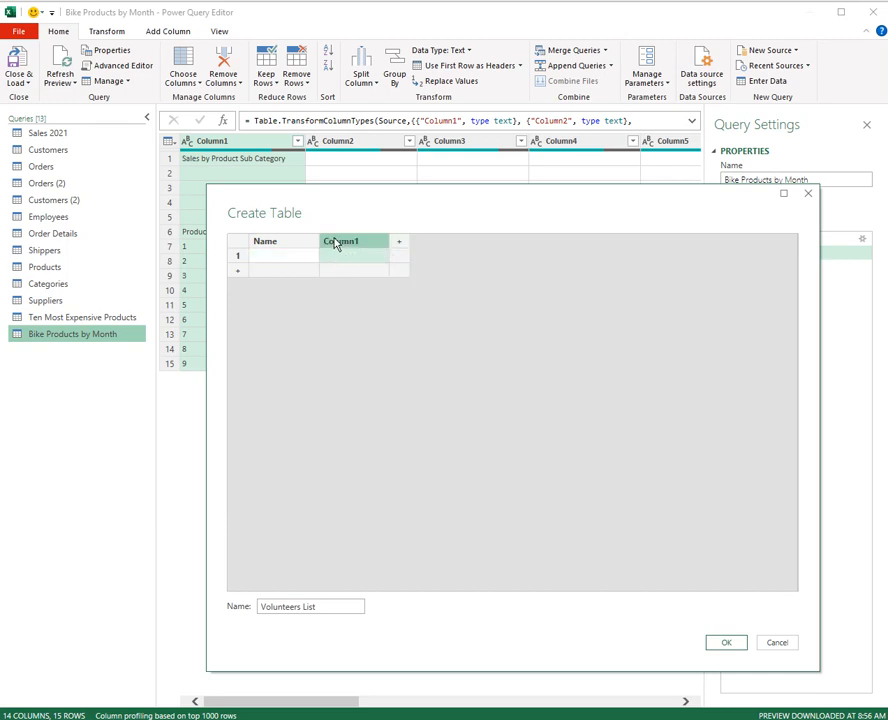
Rename the second column of the Volunteers List table as Phone
{"action": "double_click", "coordinate": [339, 247]}
{"action": "type", "text": "Phone"}
{"action": "key", "text": "Return"}
{"action": "right_click", "coordinate": [384, 244]}
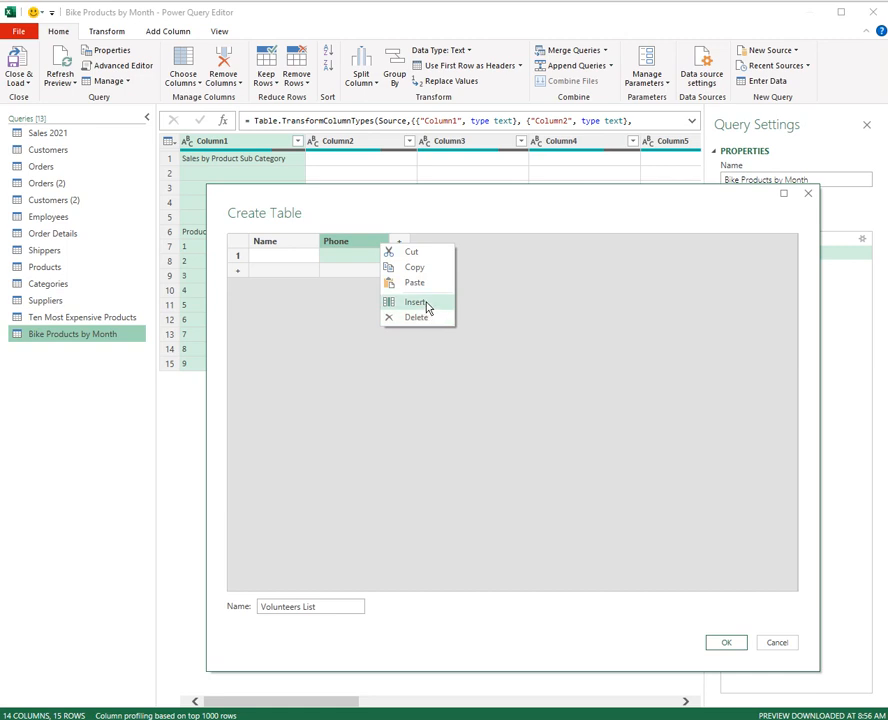
{"action": "left_click", "coordinate": [347, 247]}
Fill the first two rows of the Volunteers List table with each volunteer's full name and phone number
{"action": "left_click", "coordinate": [294, 257]}
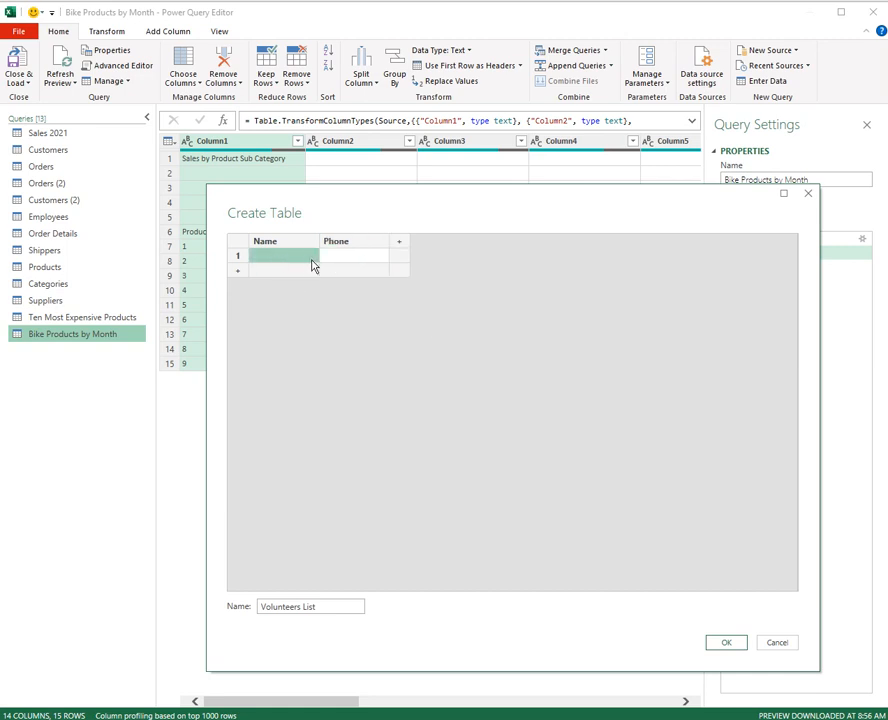
{"action": "type", "text": "Cathi Barker"}
{"action": "key", "text": "Tab"}
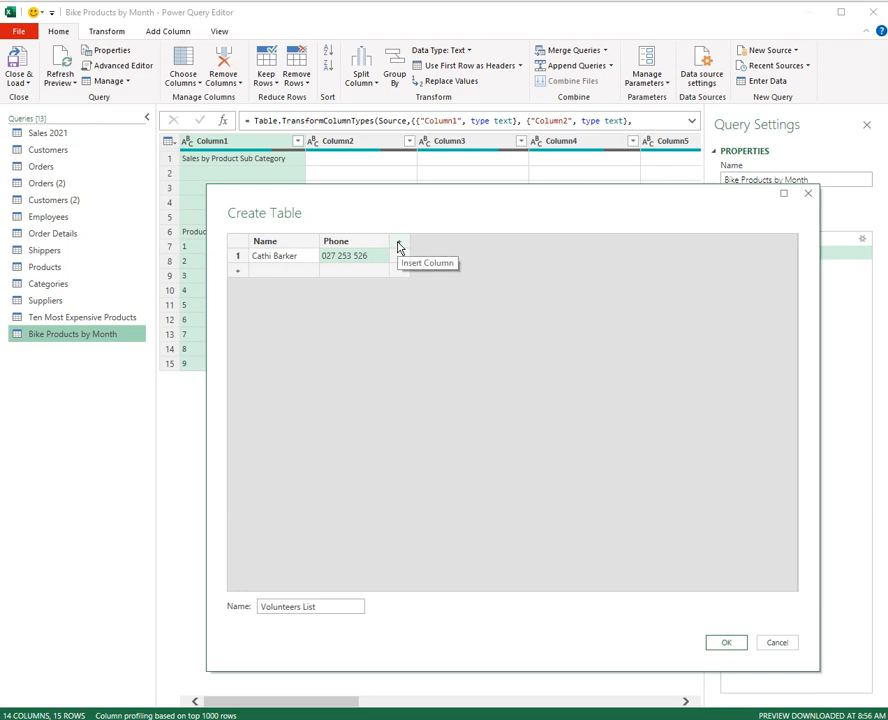
{"action": "left_click", "coordinate": [238, 272]}
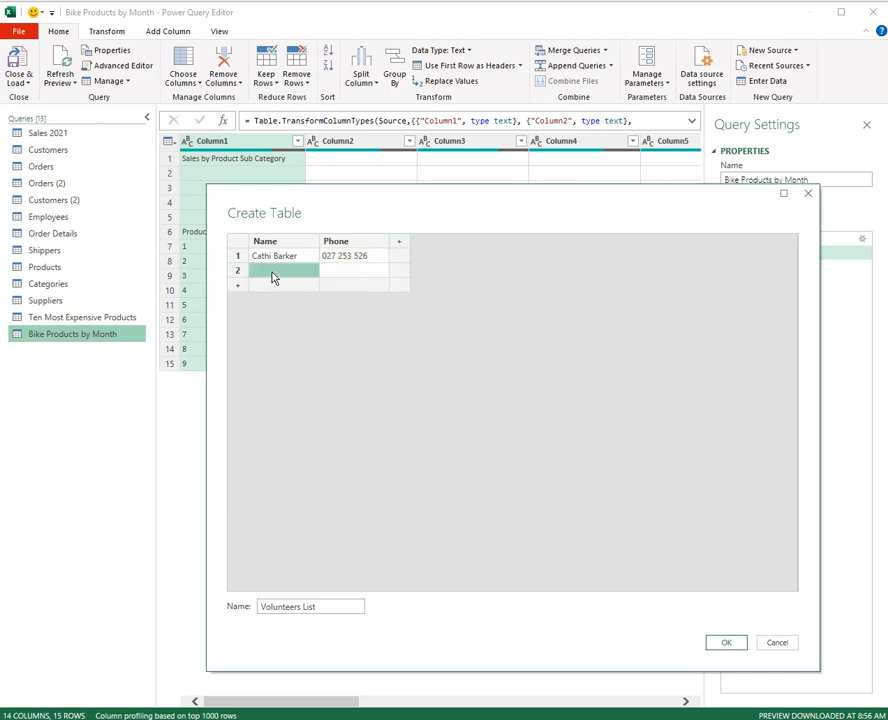
{"action": "type", "text": "Sue Jones"}
{"action": "key", "text": "Tab"}
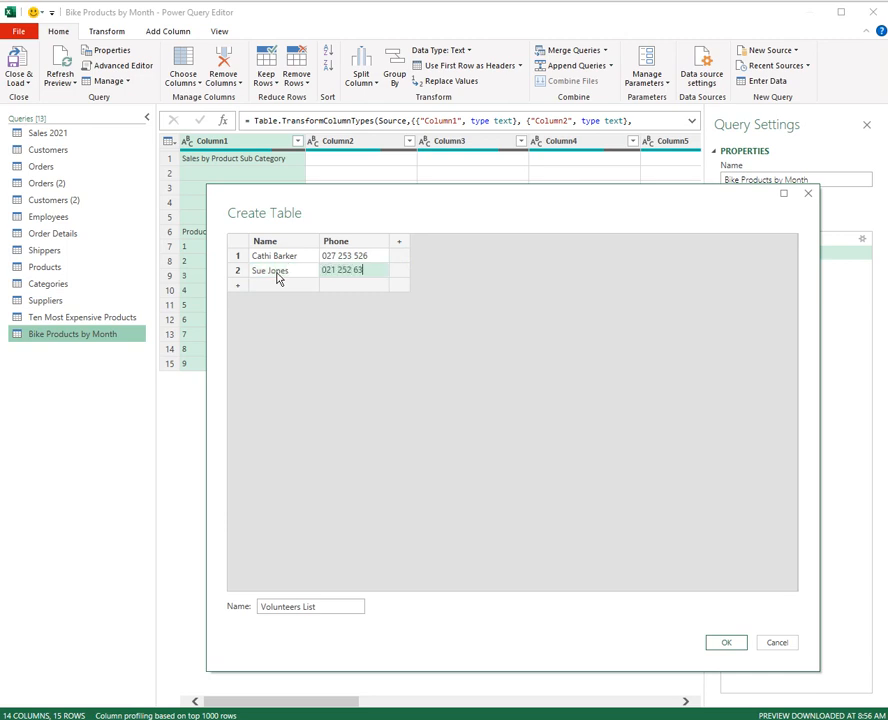
{"action": "left_click", "coordinate": [295, 286]}
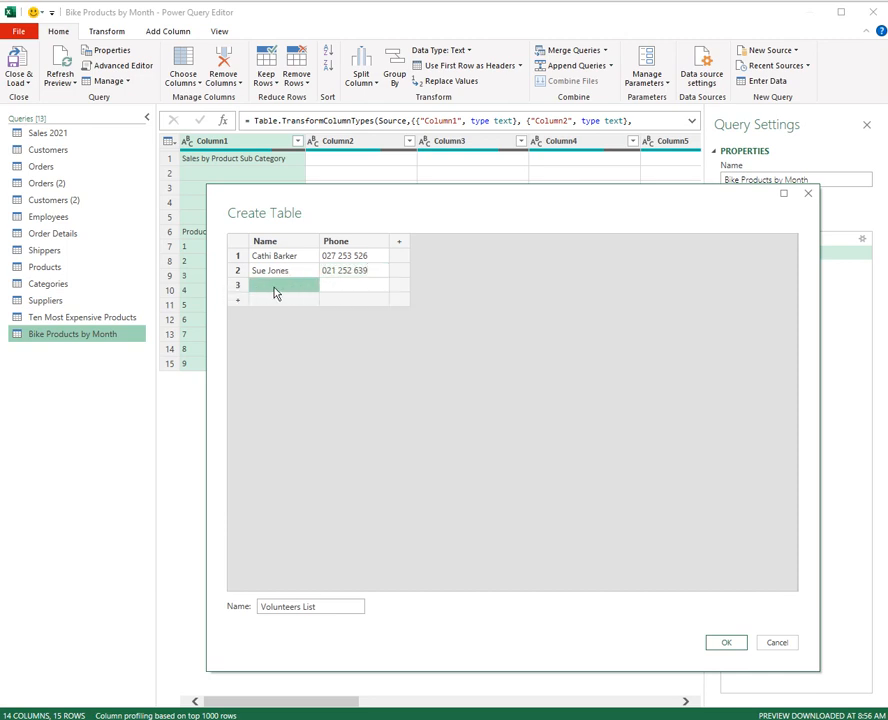
{"action": "right_click", "coordinate": [238, 287]}
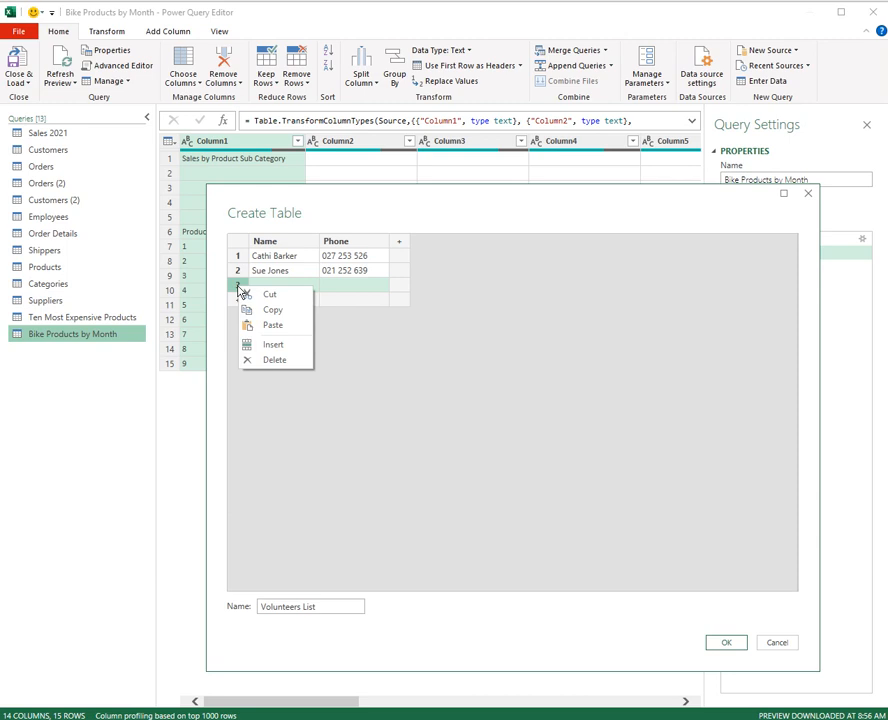
{"action": "left_click", "coordinate": [282, 360]}
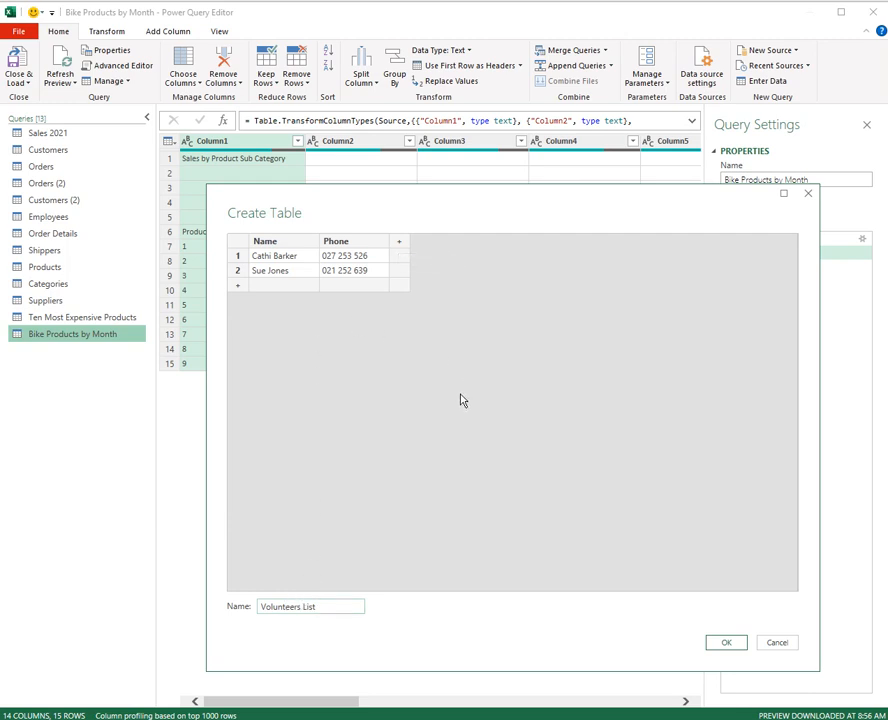
Create the Volunteers List query from the entered data and load it to a worksheet
{"action": "left_click", "coordinate": [726, 643]}
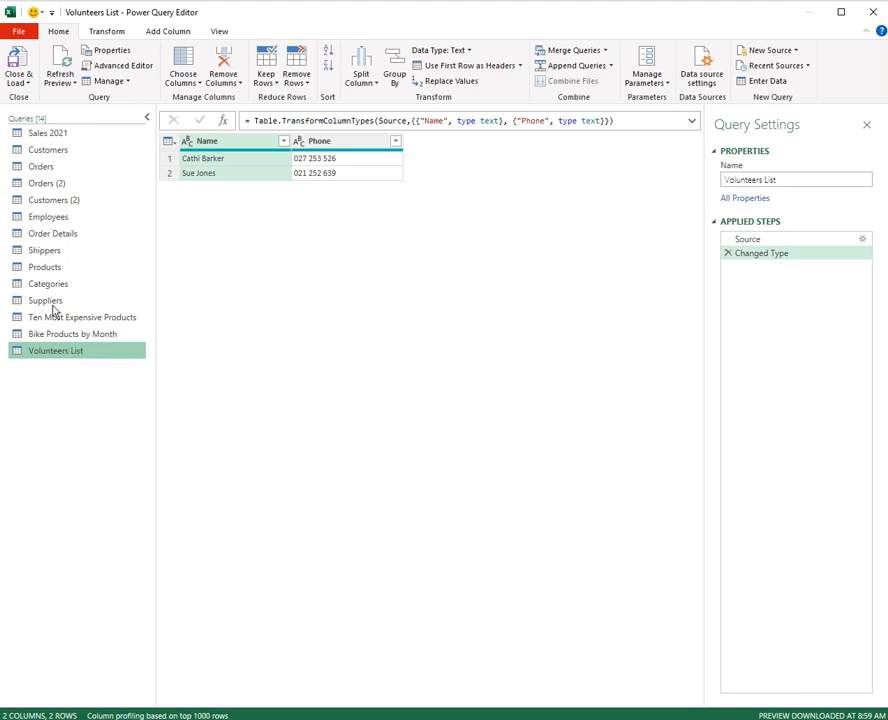
{"action": "left_click", "coordinate": [17, 62]}
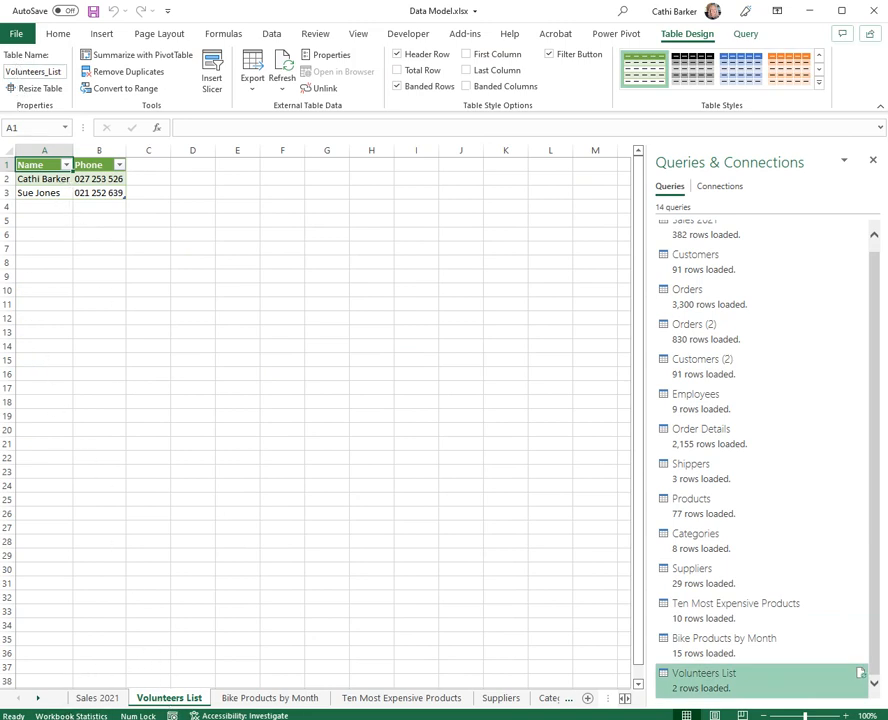
Find the empty Sheet1 among the workbook's sheets and delete it
{"action": "right_click", "coordinate": [36, 705]}
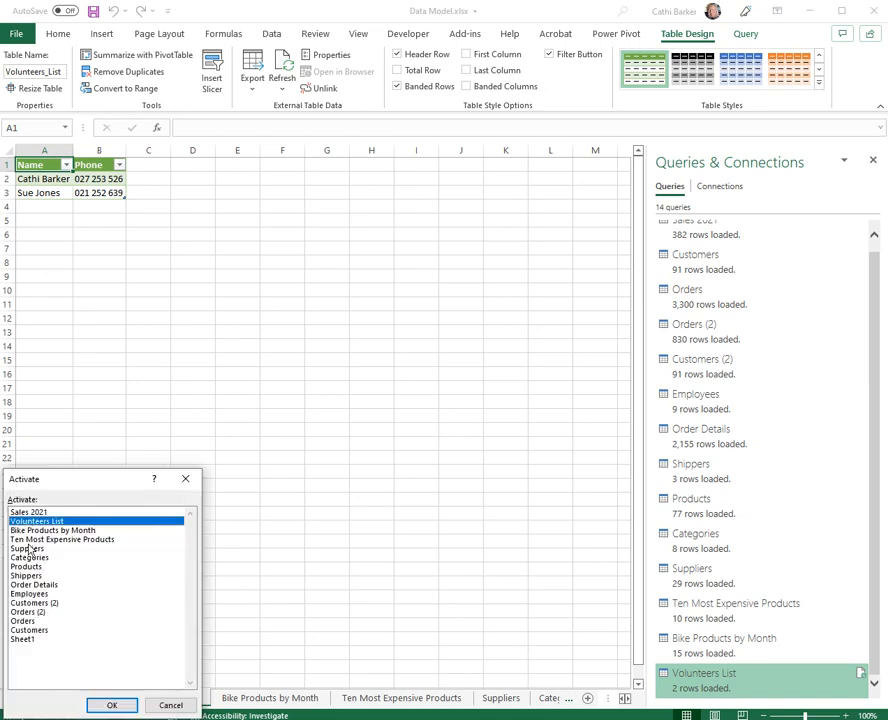
{"action": "left_click", "coordinate": [173, 706]}
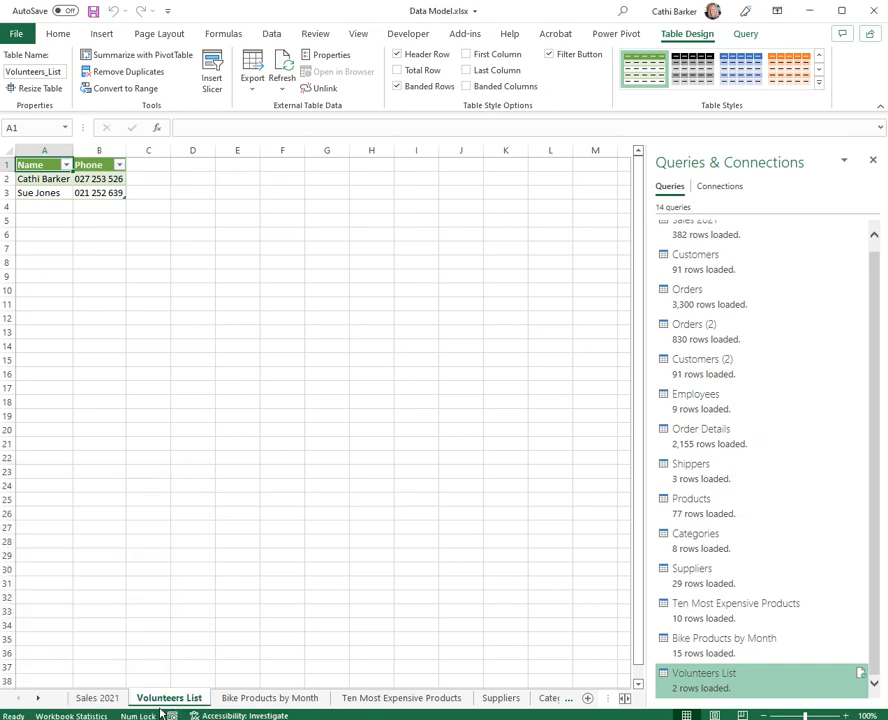
{"action": "left_click", "coordinate": [37, 698]}
{"action": "left_click", "coordinate": [37, 698]}
{"action": "left_click", "coordinate": [37, 698]}
{"action": "left_click", "coordinate": [37, 698]}
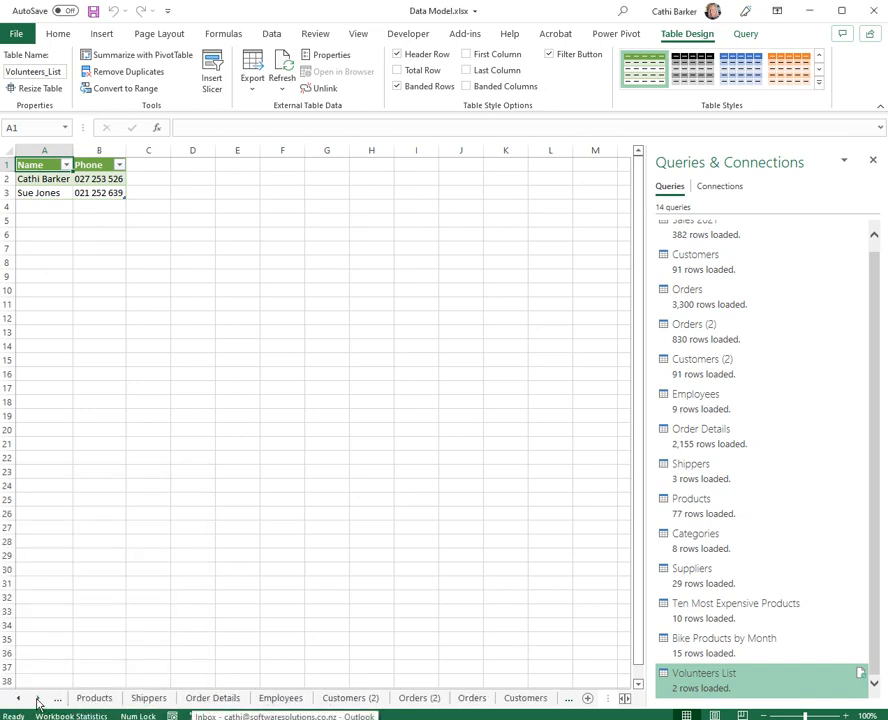
{"action": "left_click", "coordinate": [37, 698]}
{"action": "left_click", "coordinate": [525, 698]}
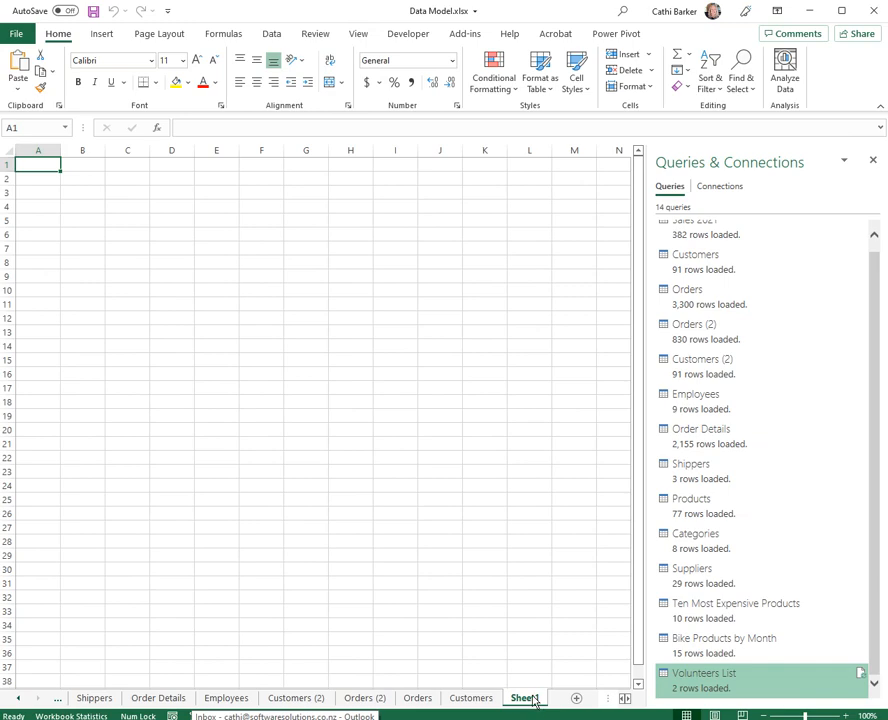
{"action": "right_click", "coordinate": [525, 700]}
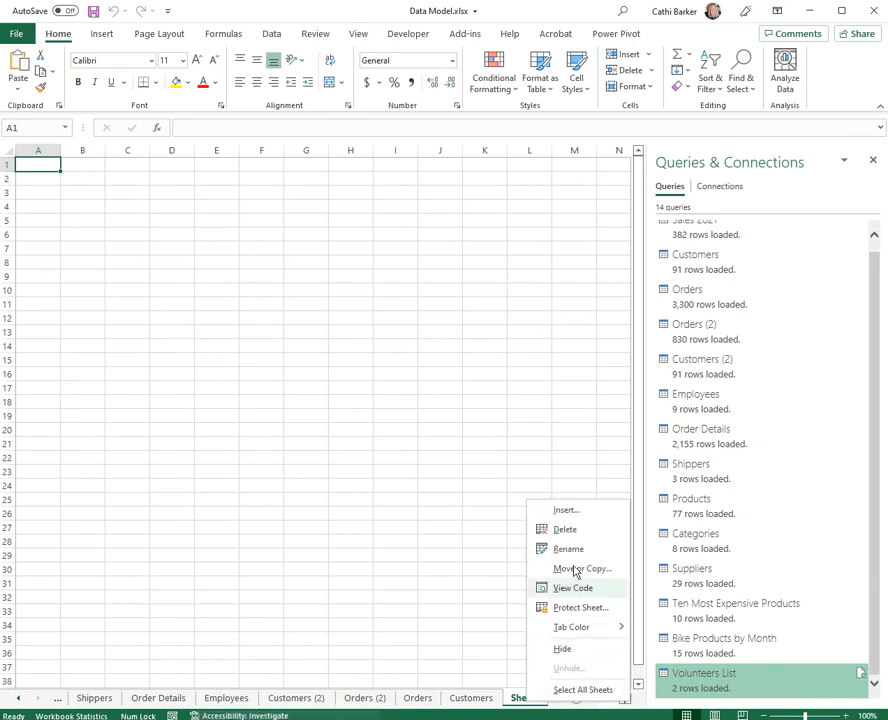
{"action": "left_click", "coordinate": [566, 529]}
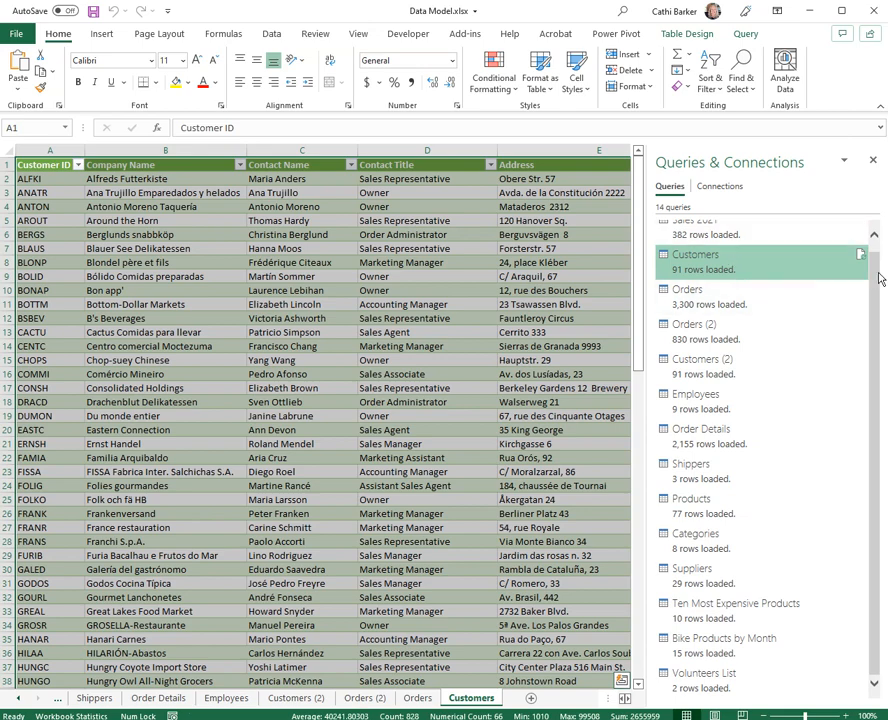
Examine the loaded data of the queries from Sales 2021 through Order Details and preview the Order Details query
{"action": "left_click", "coordinate": [879, 238]}
{"action": "left_click", "coordinate": [743, 245]}
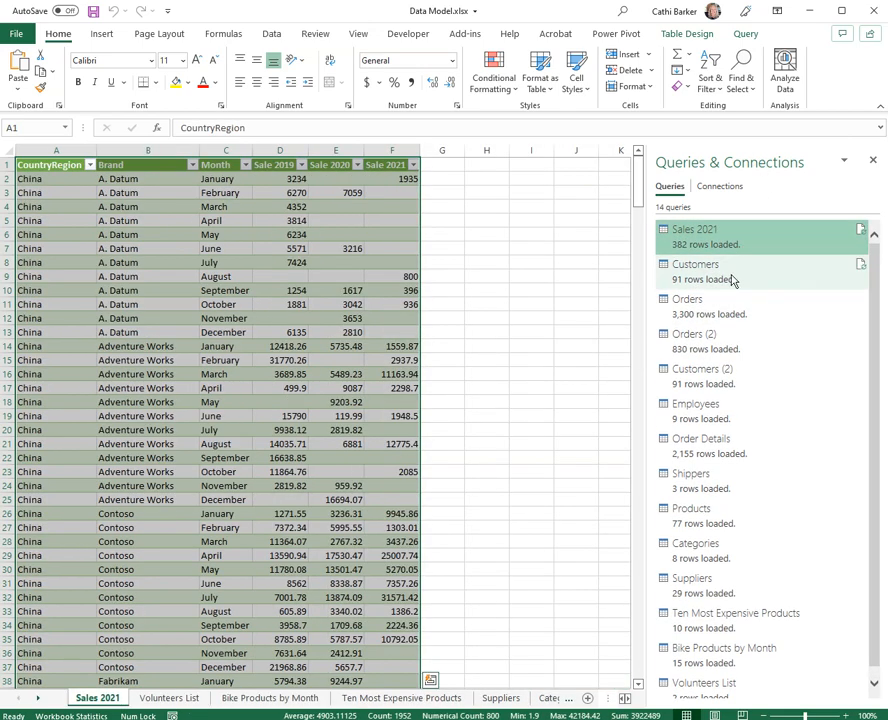
{"action": "left_click", "coordinate": [739, 281]}
{"action": "left_click", "coordinate": [743, 307]}
{"action": "left_click", "coordinate": [738, 345]}
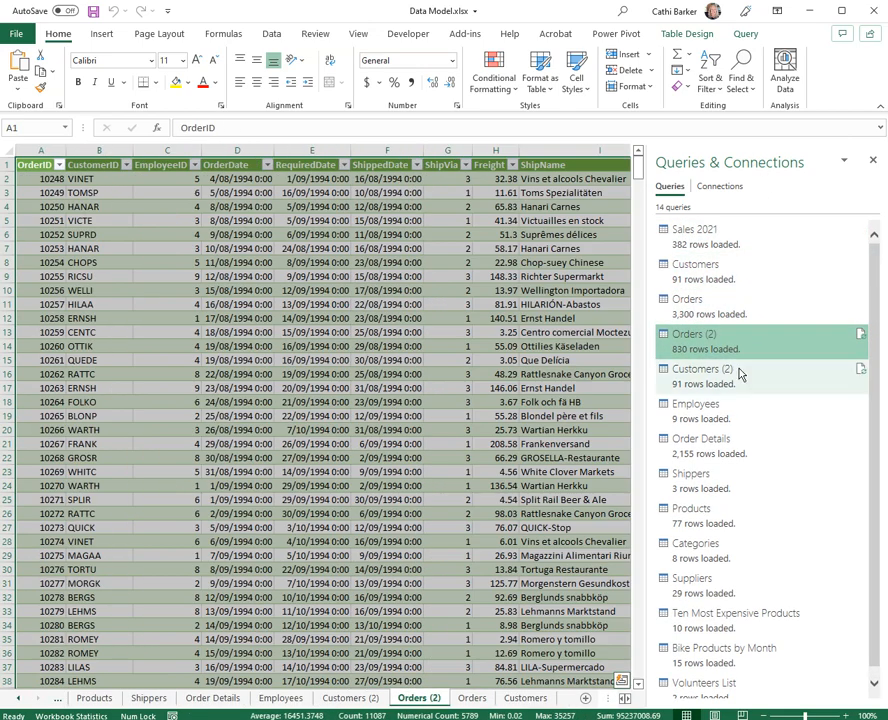
{"action": "left_click", "coordinate": [739, 372]}
{"action": "left_click", "coordinate": [743, 412]}
{"action": "left_click", "coordinate": [740, 446]}
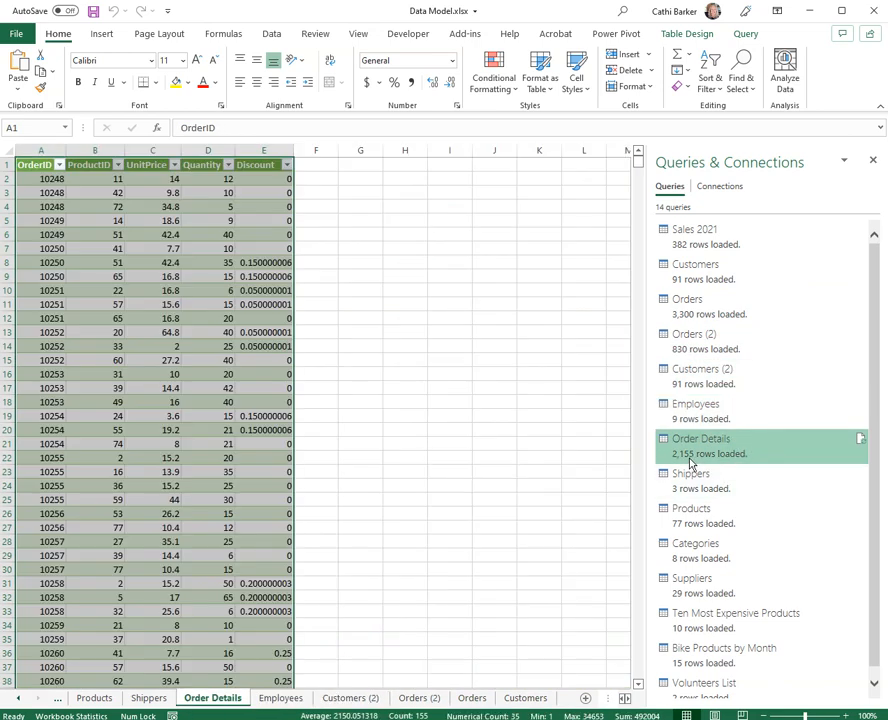
{"action": "mouse_move", "coordinate": [687, 460]}
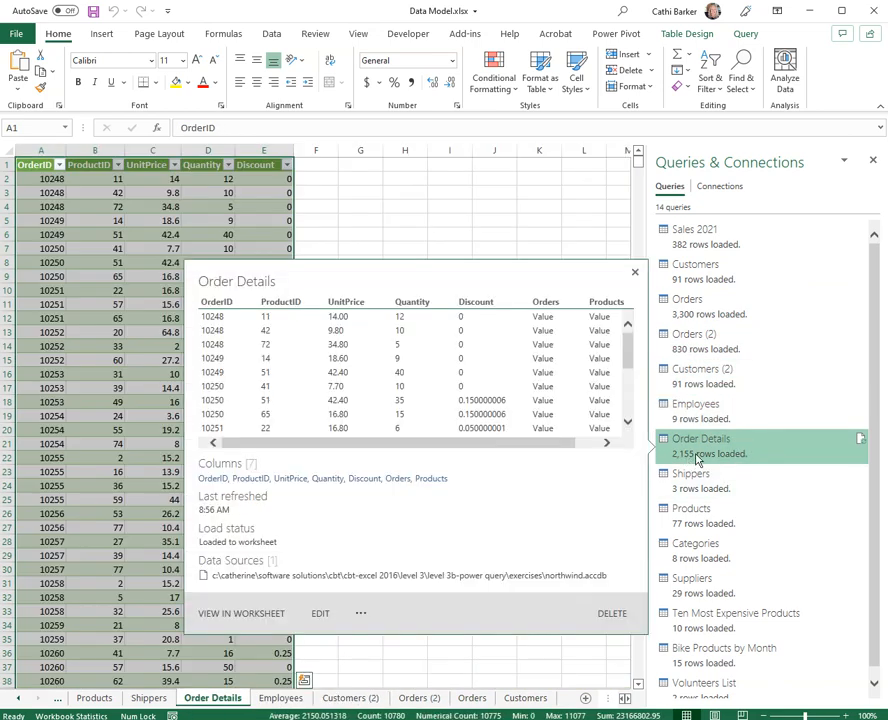